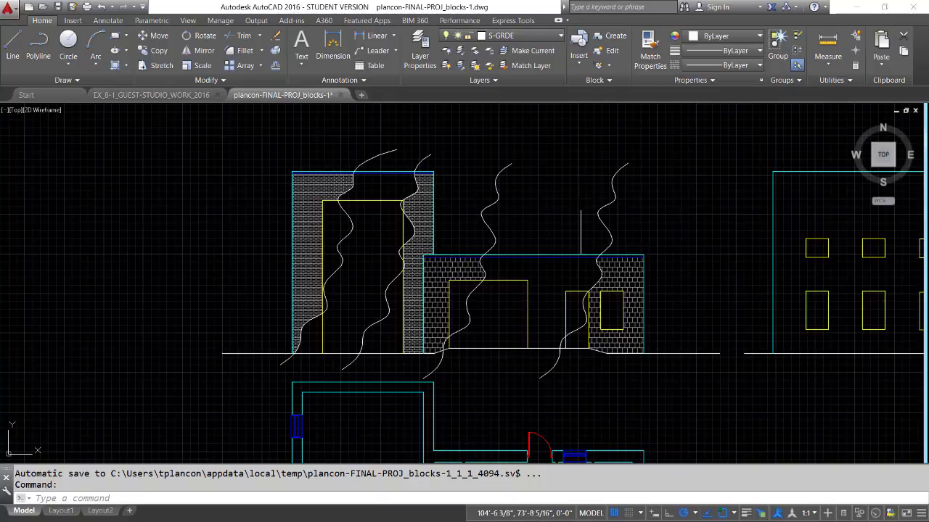
- View the hatched elevation in the EX_8-1_GUEST-STUDIO_WORK_2016 drawing, and return to the plancon-FINAL-PROJ_blocks-1 drawing
left_click(172, 98)
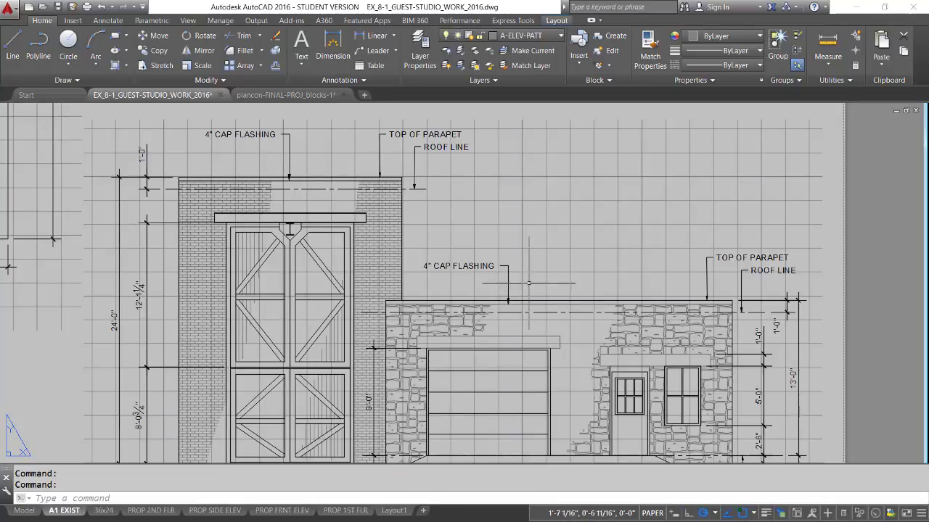
left_click(280, 99)
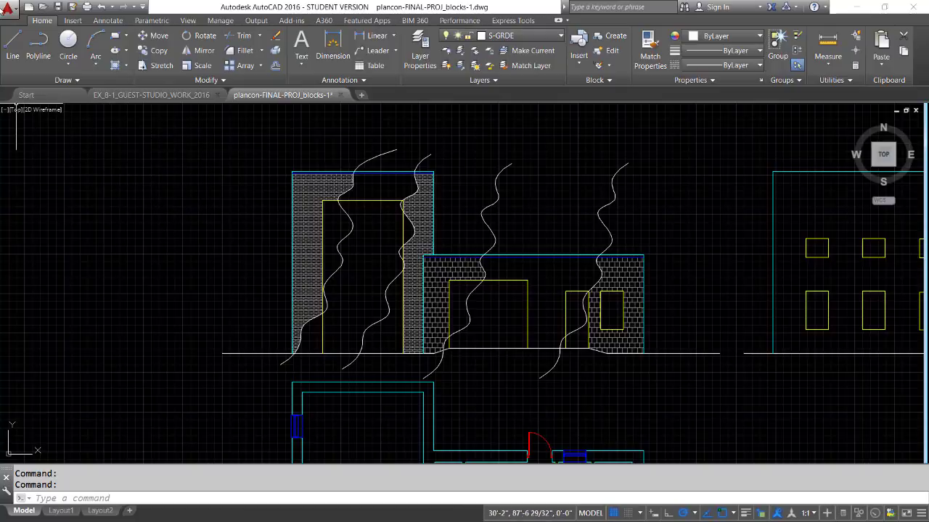
- Look up the folders under Support File Search Path in the program Options, and leave the dialog without changing anything
left_click(15, 10)
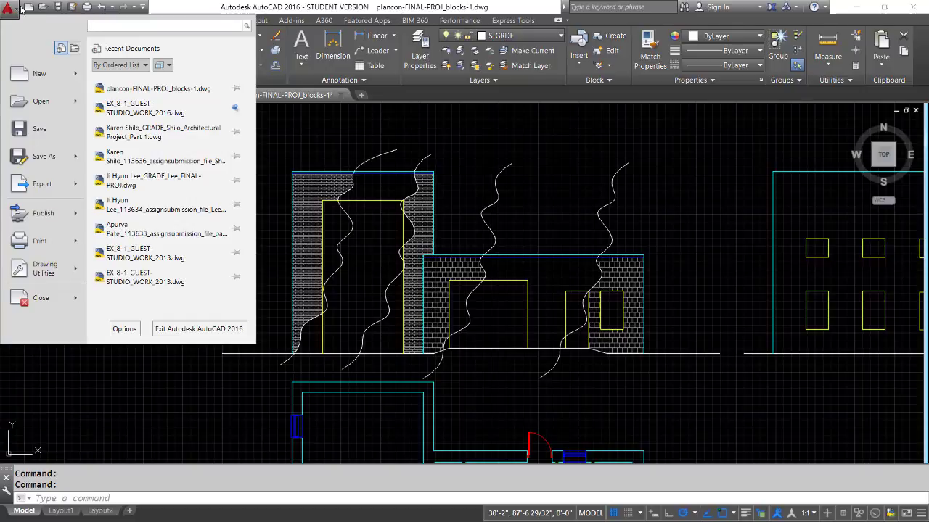
left_click(123, 329)
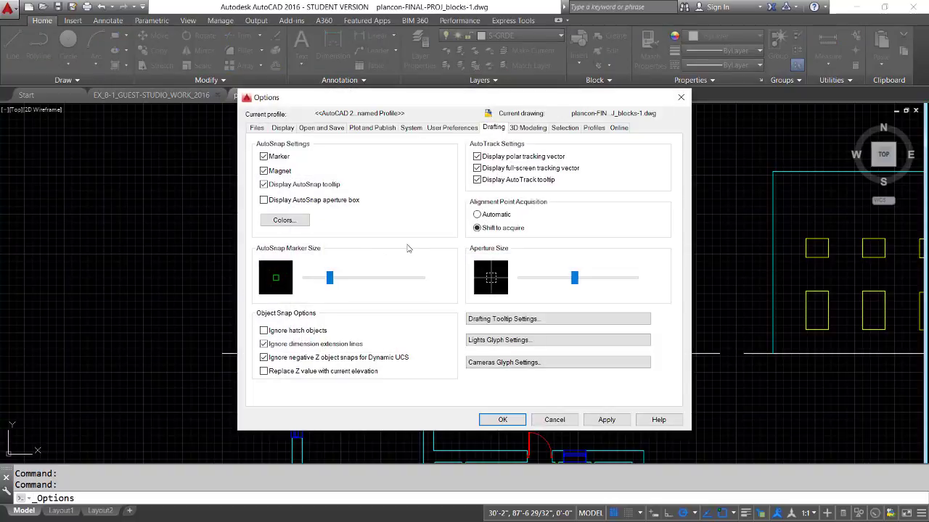
left_click(256, 128)
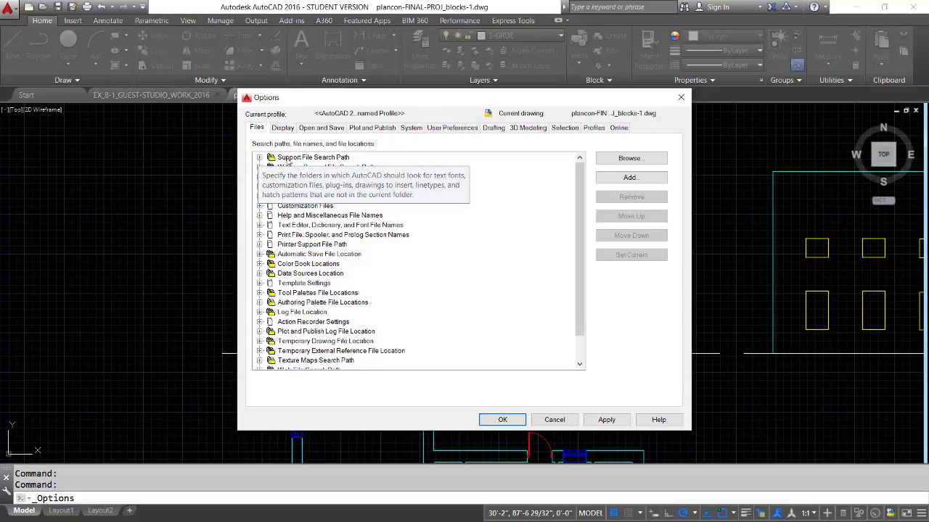
left_click(259, 158)
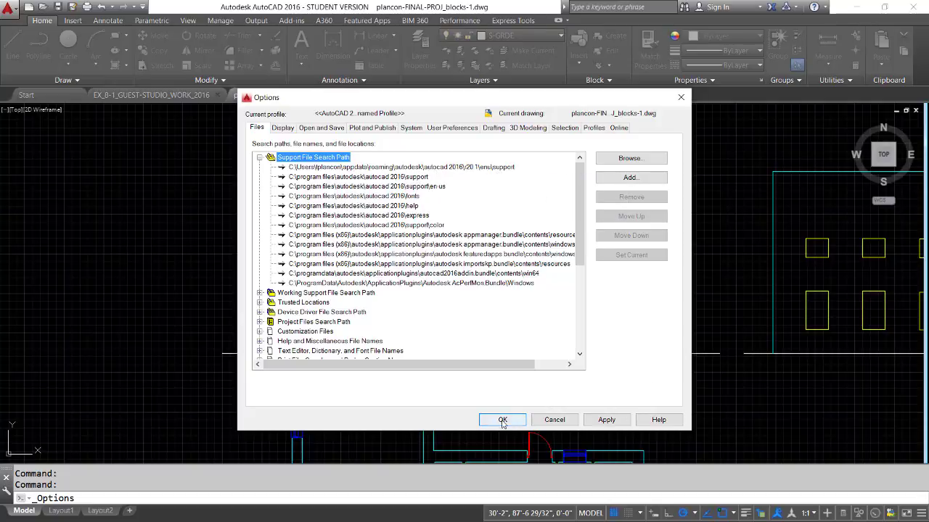
left_click(549, 421)
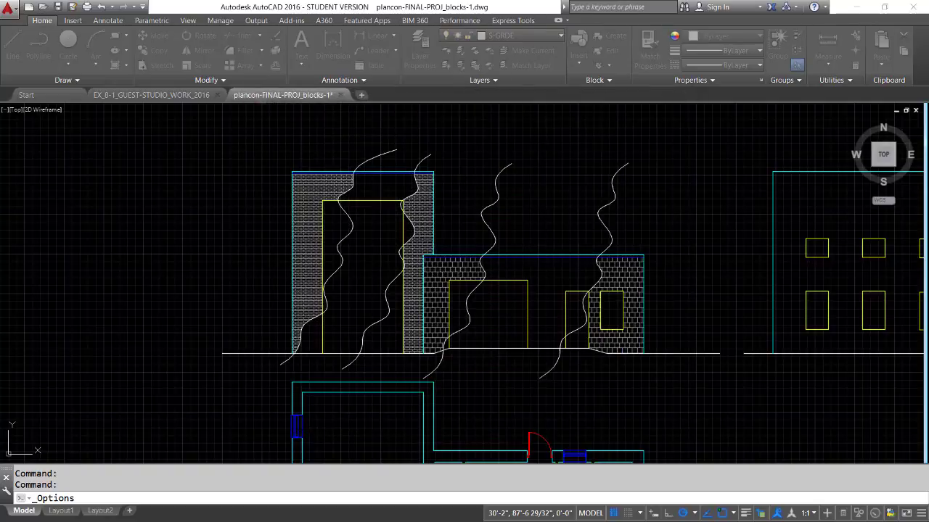
- Switch to File Explorer from the desktop and open the personal profile folder inside Users on the C: drive
left_click(856, 7)
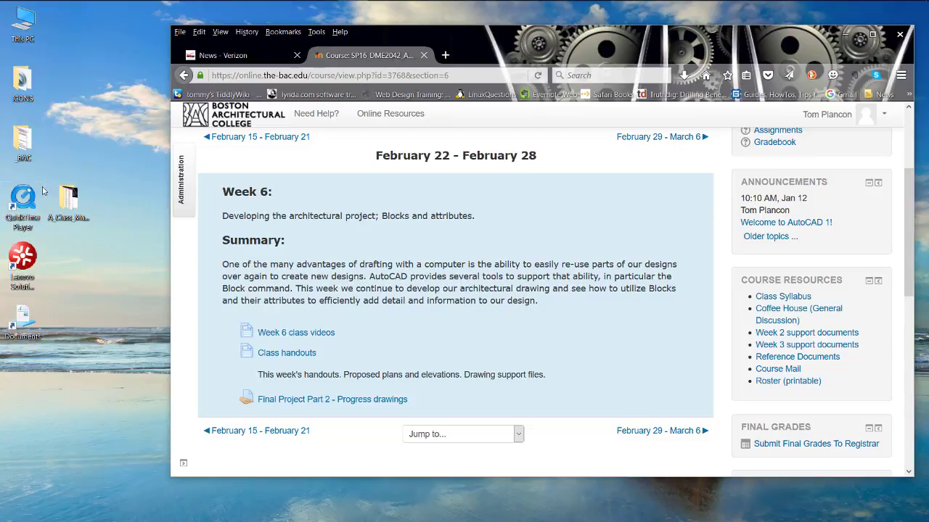
double_click(17, 21)
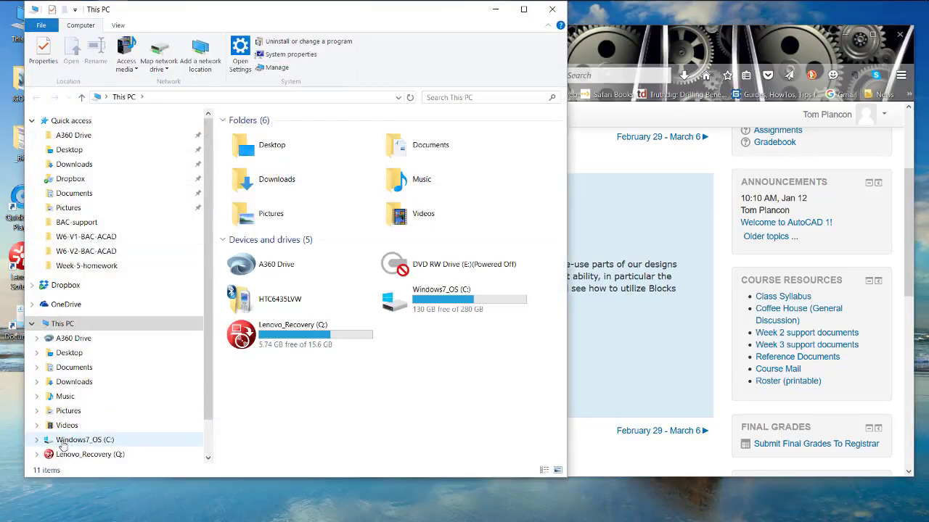
left_click(85, 439)
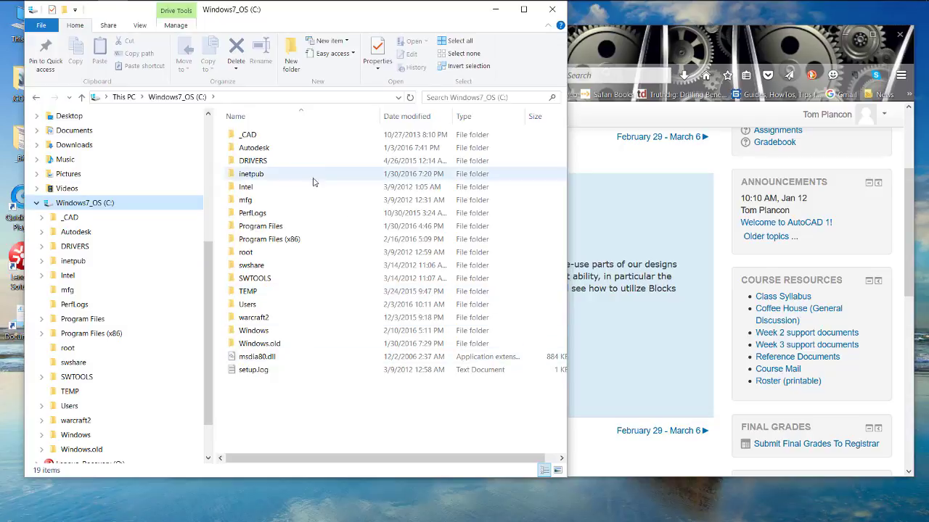
double_click(246, 307)
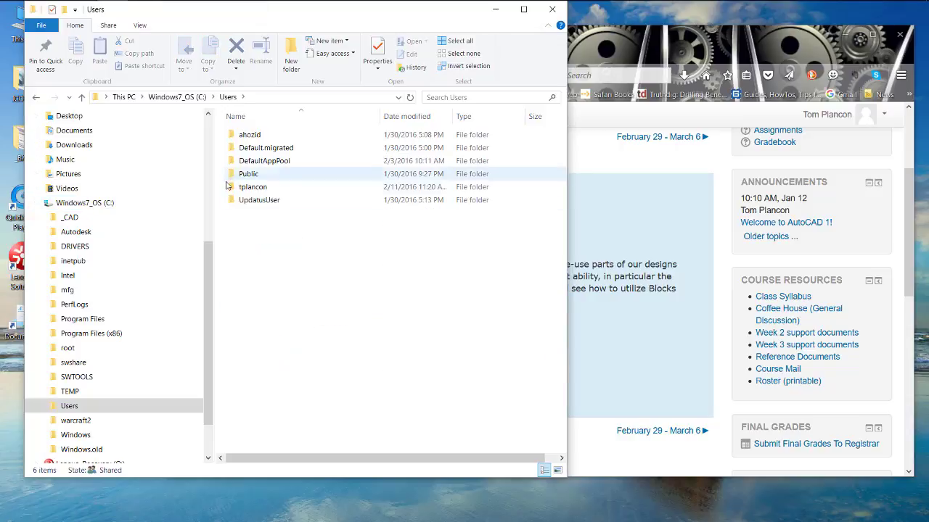
double_click(250, 189)
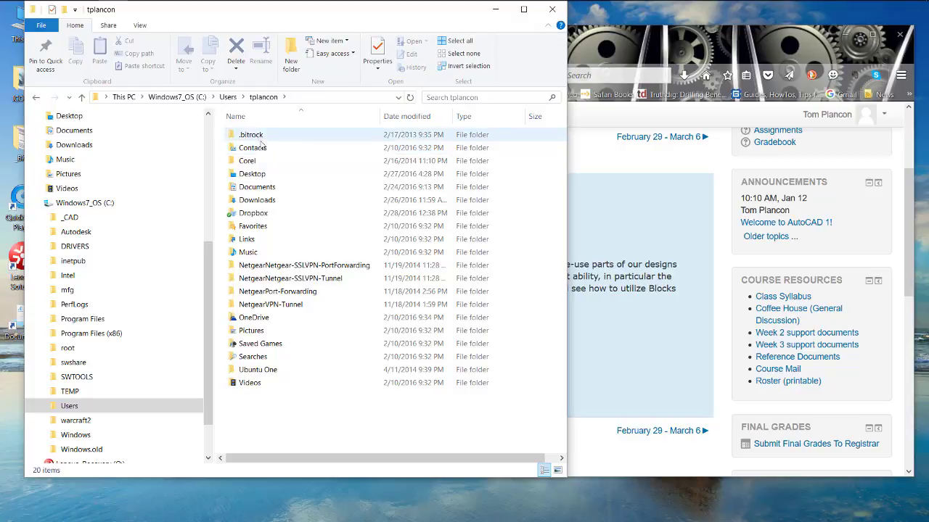
- Show hidden items in File Explorer and move its window away from the desktop icons
left_click(141, 25)
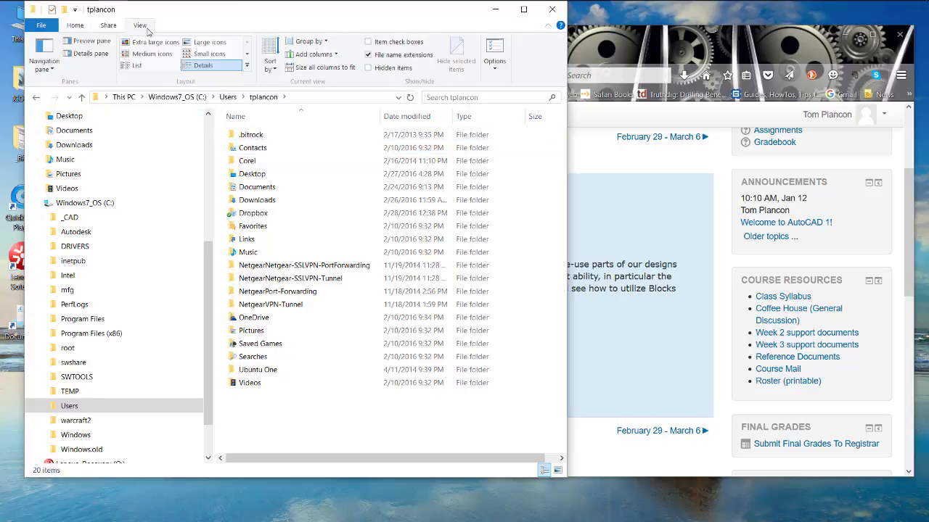
left_click(369, 68)
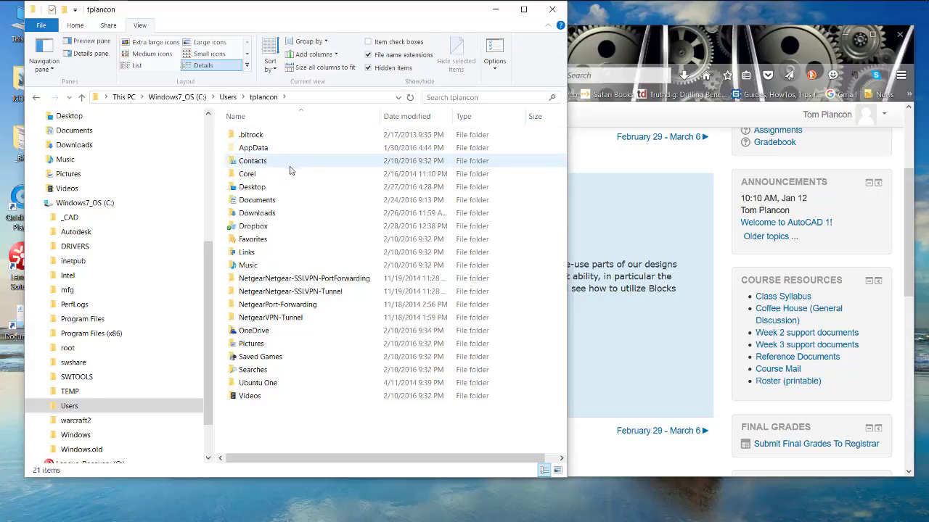
left_click_drag(301, 18, 421, 39)
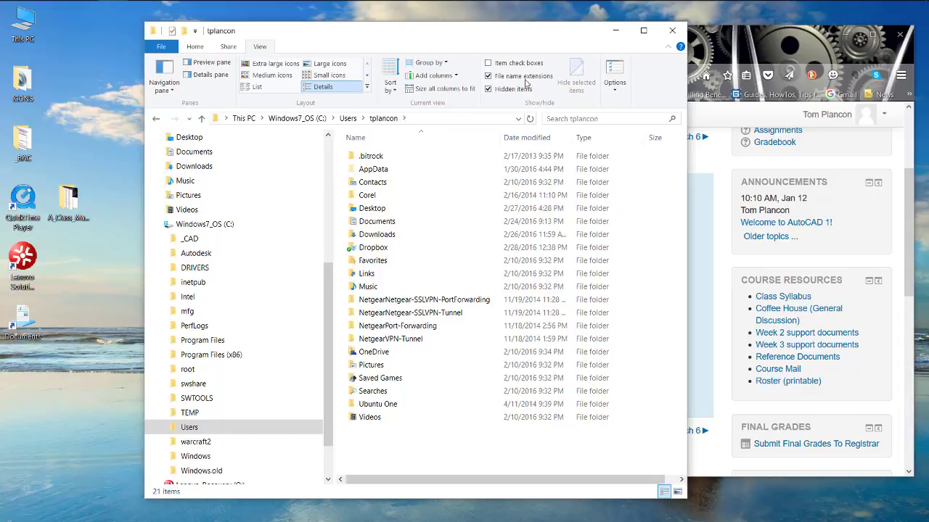
- Open the AutoCAD support folder at AppData\Roaming\Autodesk\AutoCAD 2016\R20.1\enu\Support
double_click(371, 169)
left_click(353, 183)
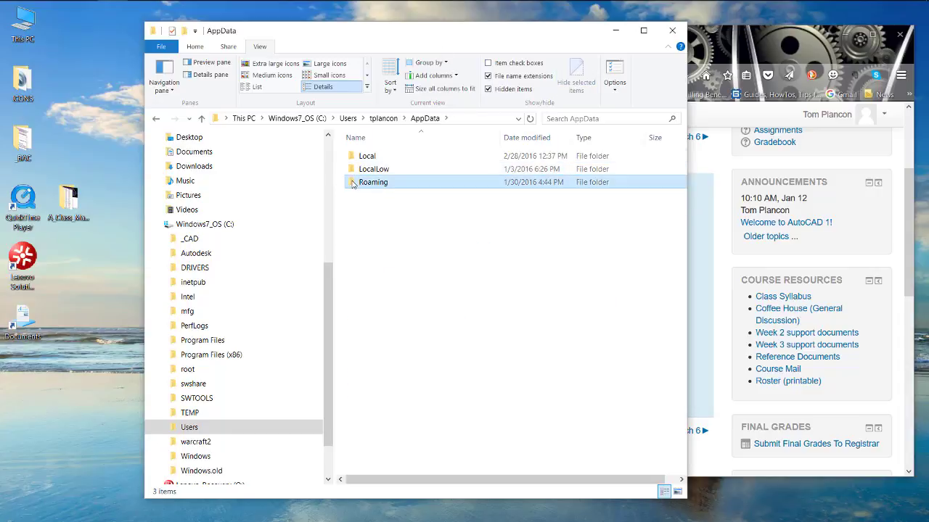
double_click(353, 183)
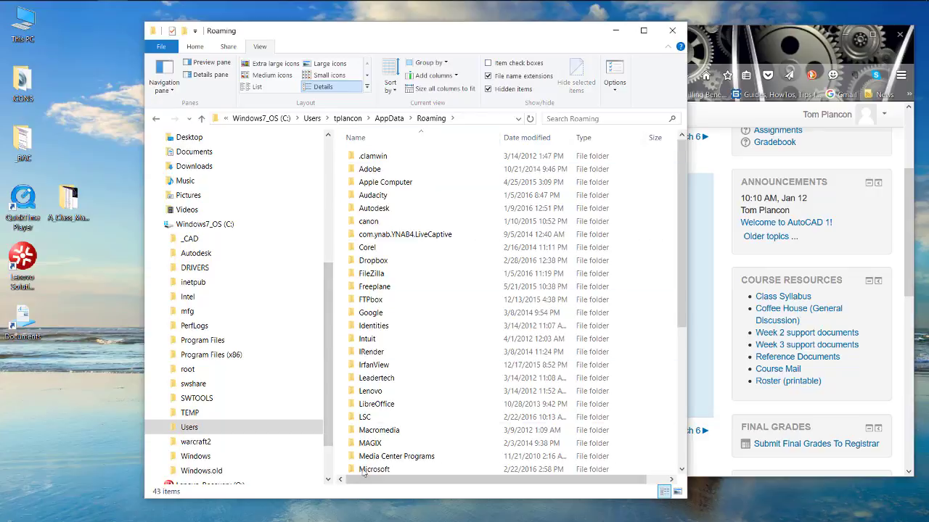
double_click(358, 209)
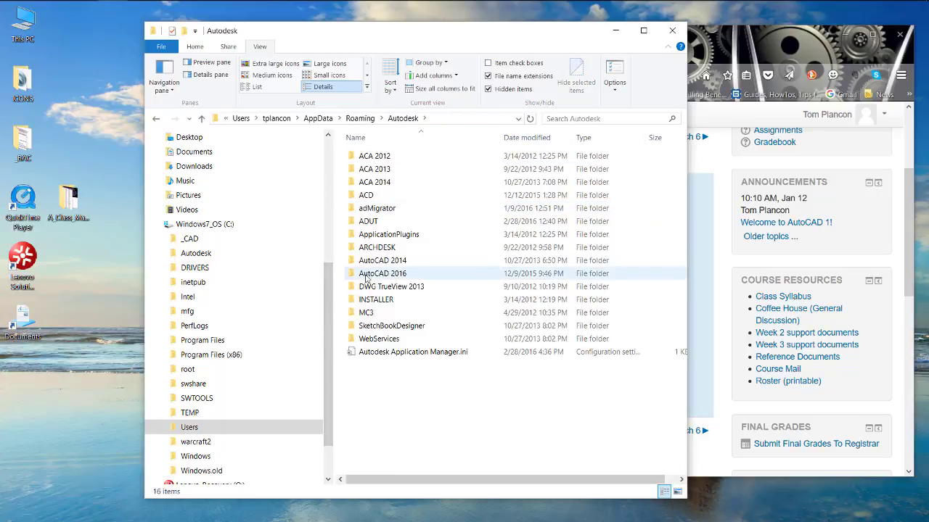
double_click(357, 276)
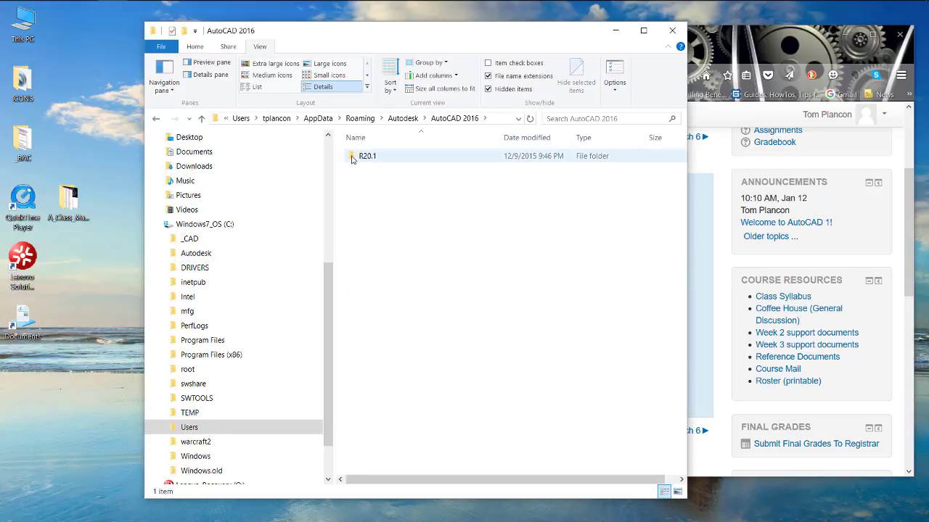
double_click(363, 156)
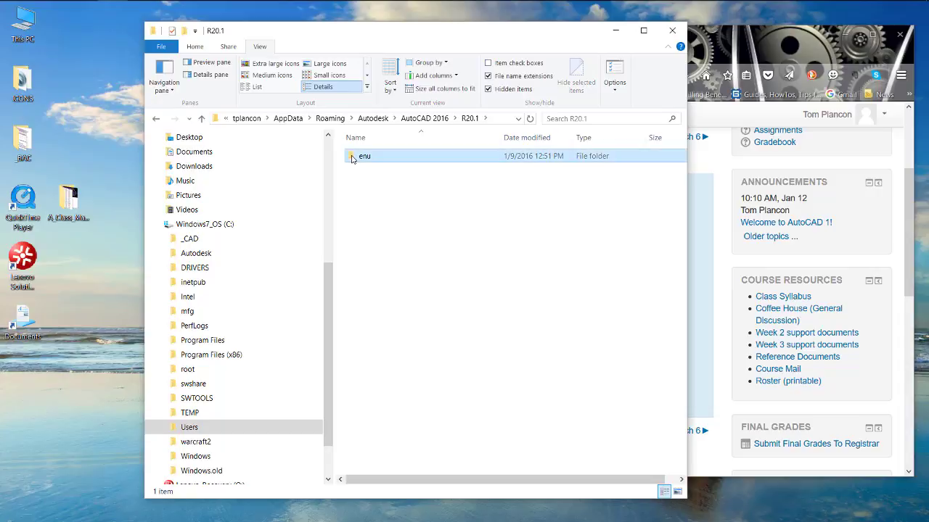
double_click(354, 157)
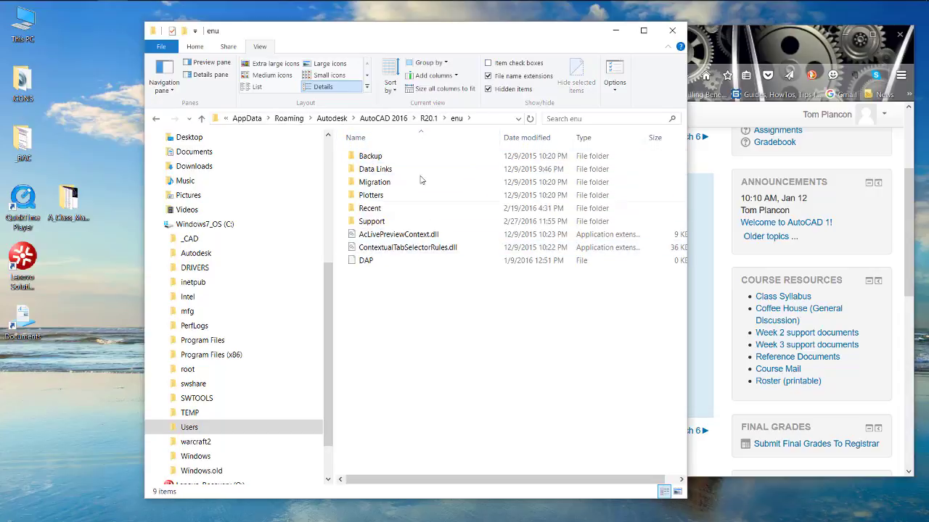
double_click(353, 224)
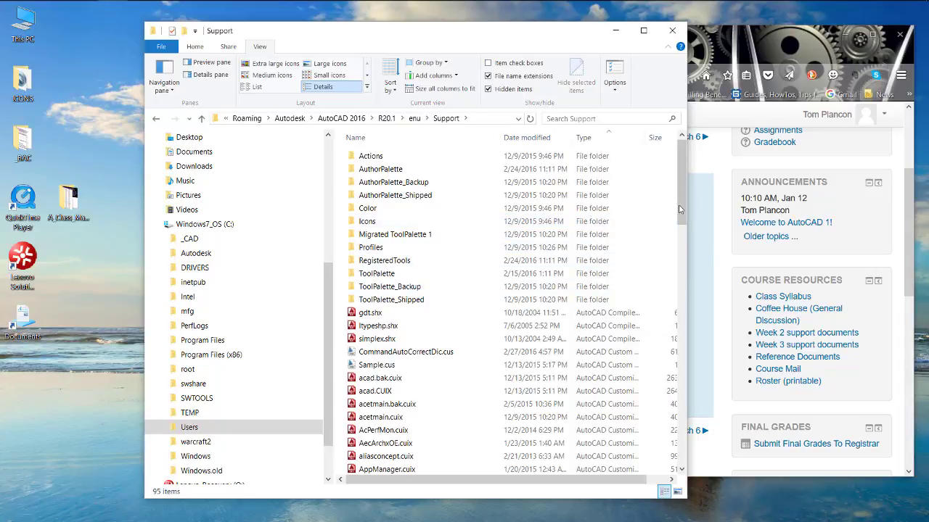
- Sort the Support folder by name and look through its acad files, including the hatch pattern files
left_click_drag(679, 209, 682, 256)
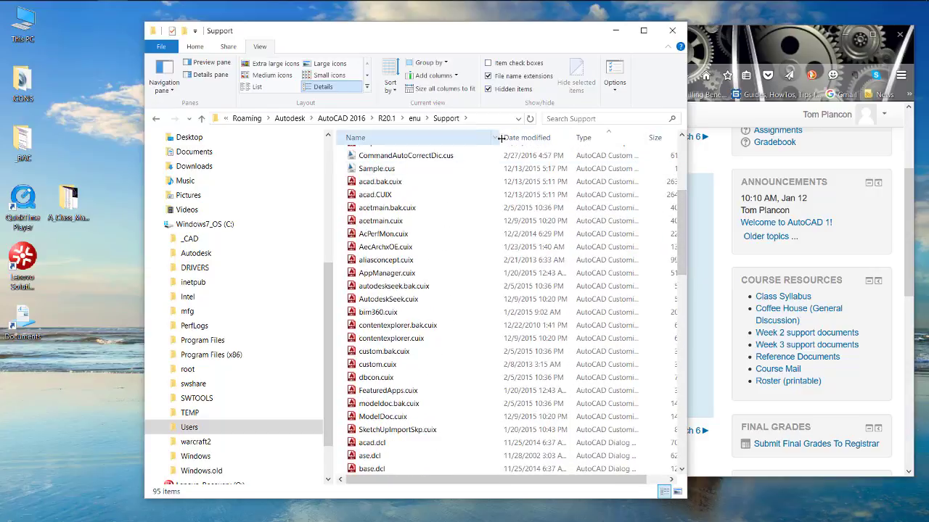
left_click(436, 138)
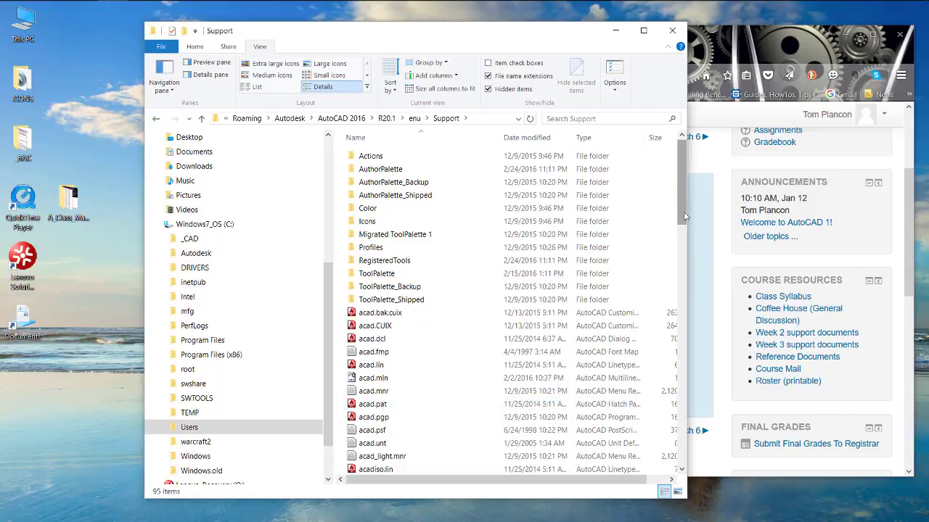
scroll(537, 214, "down", 4)
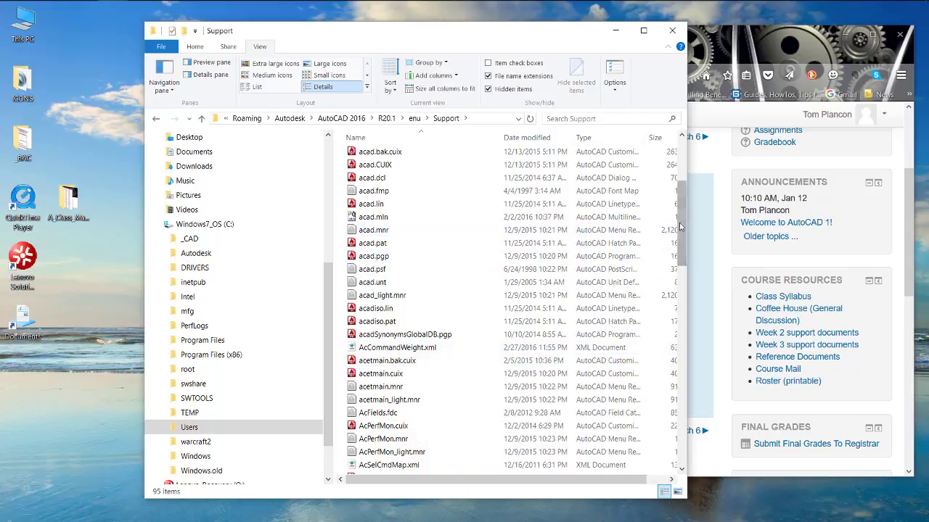
mouse_move(680, 222)
left_mouse_down()
mouse_move(682, 212)
mouse_move(685, 231)
left_mouse_up()
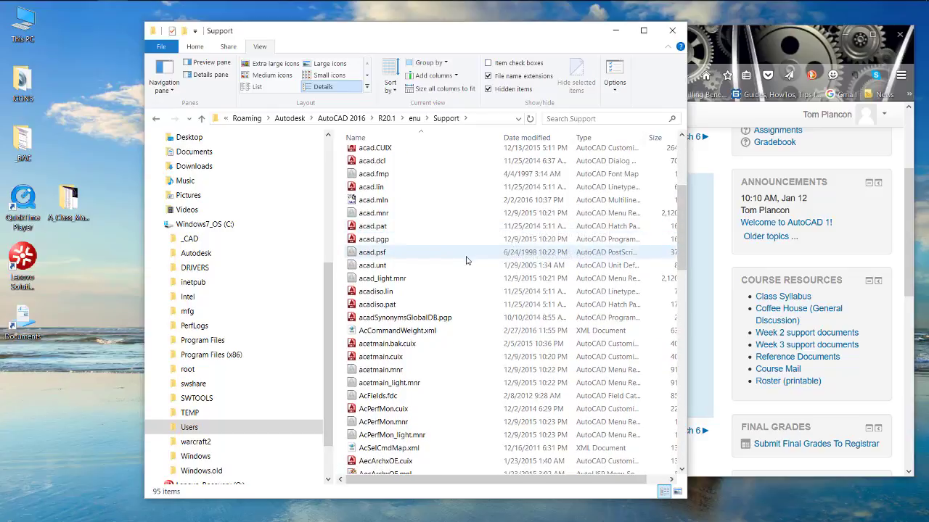
left_click_drag(686, 241, 700, 215)
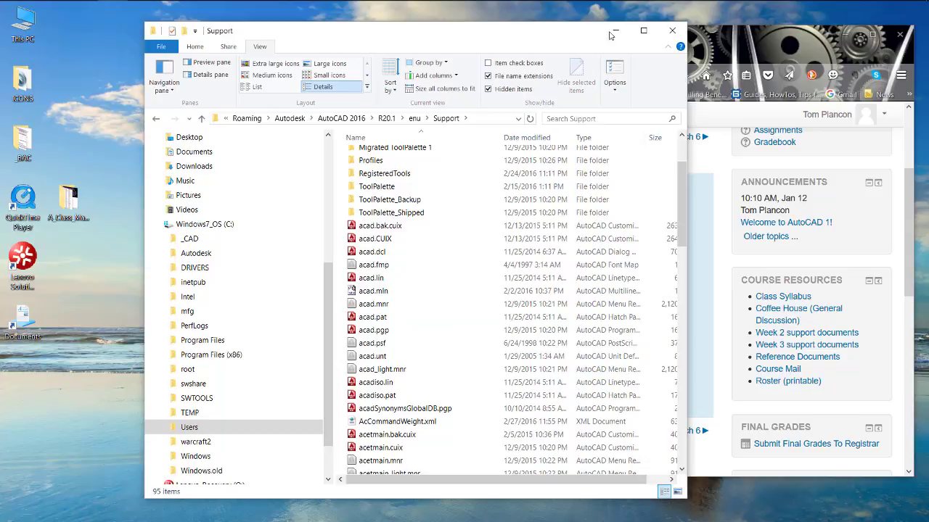
- Switch to Firefox and save the Additional Hatch Patterns file, Hatch_Patterns.zip, from the Week 6 class handouts
left_click(746, 34)
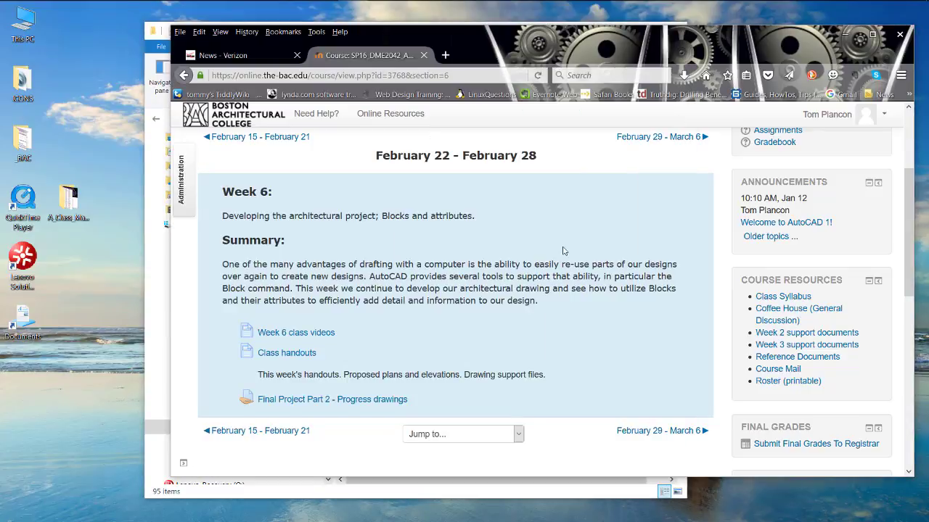
left_click(268, 356)
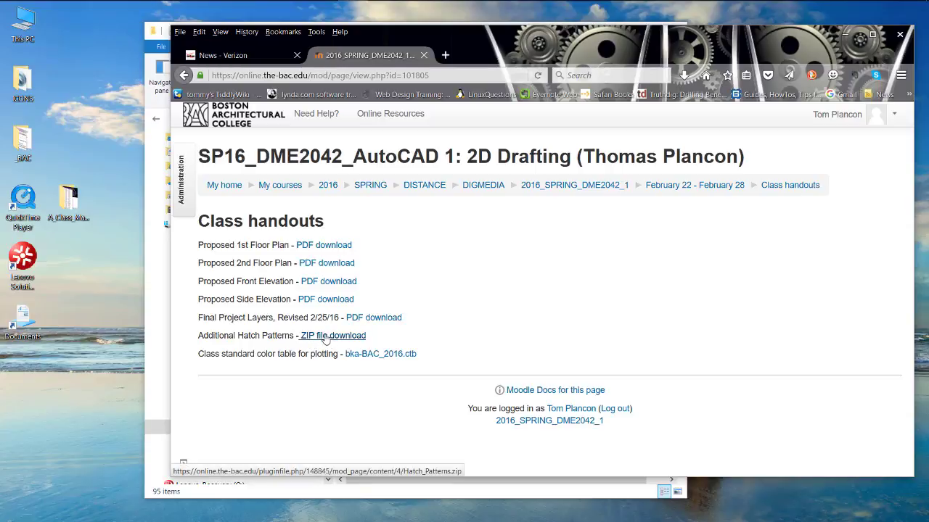
left_click(326, 339)
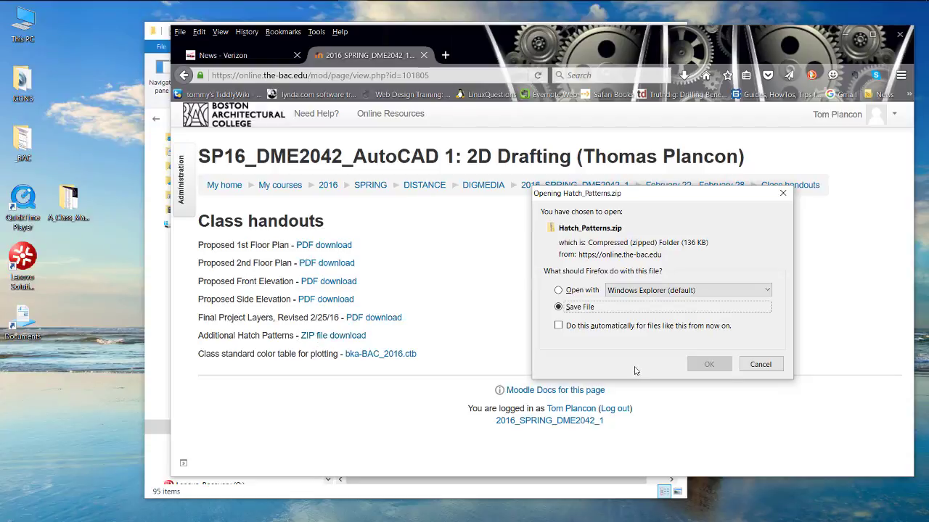
left_click_drag(694, 198, 662, 177)
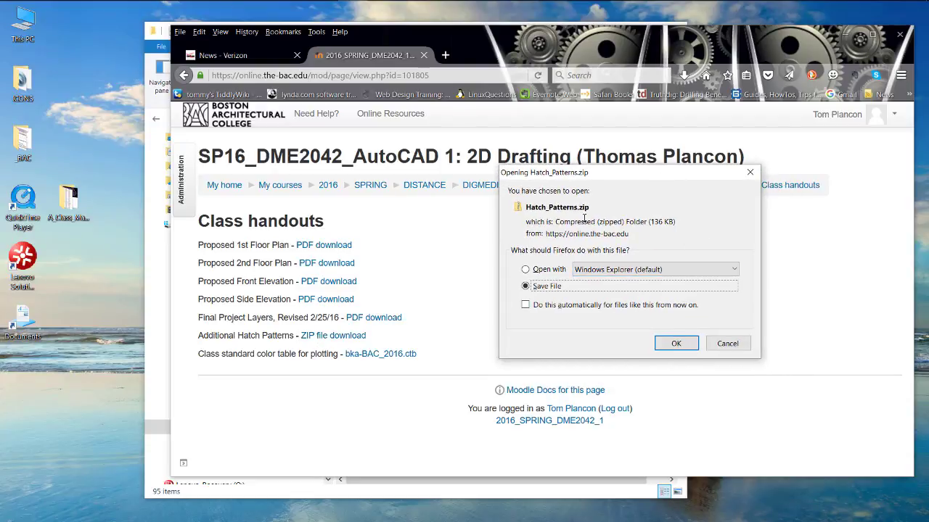
left_click(677, 345)
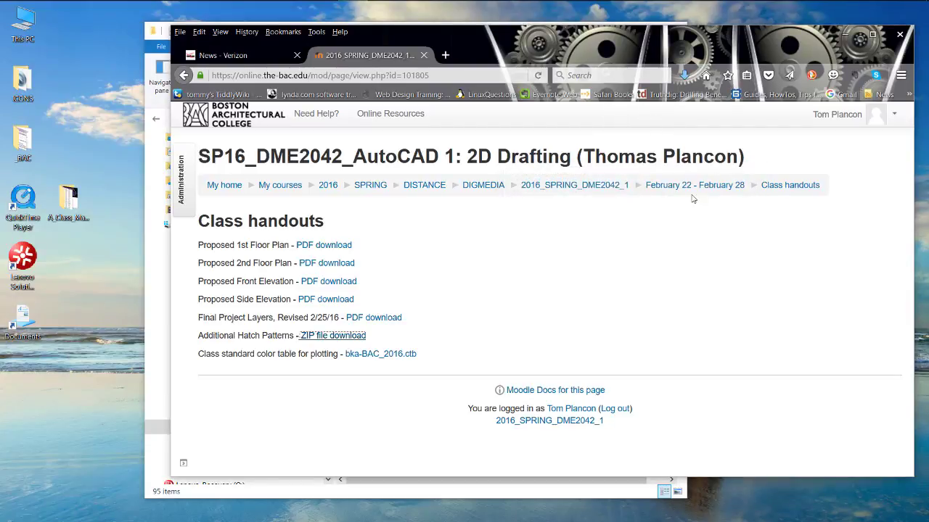
- Show the downloaded Hatch_Patterns.zip in its Downloads folder
left_click(684, 76)
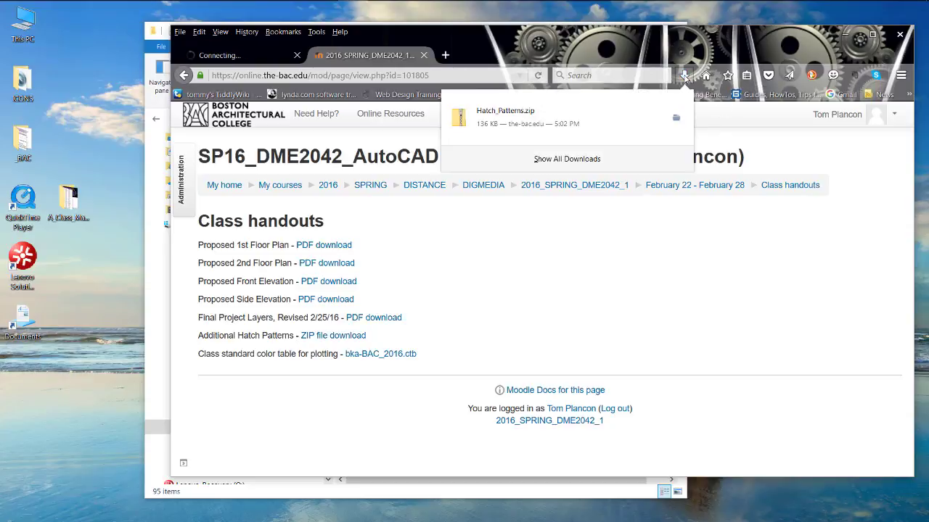
left_click(675, 118)
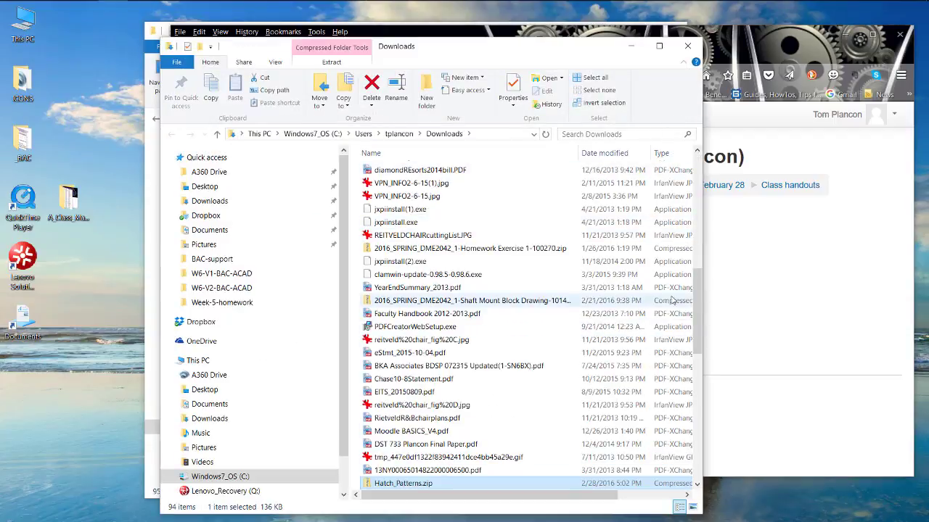
scroll(494, 240, "down", 6)
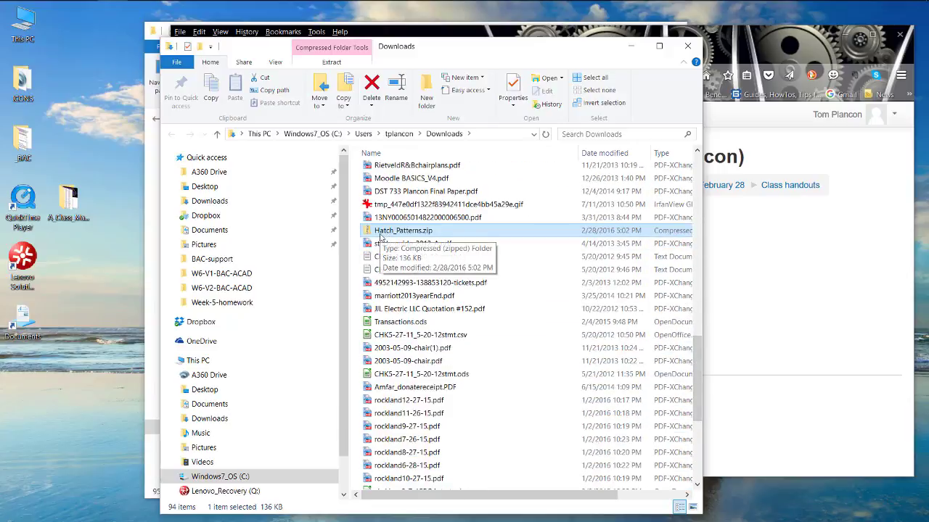
- Extract all files from Hatch_Patterns.zip into the Downloads\Hatch_Patterns folder, showing the extracted files when complete
left_click(383, 233)
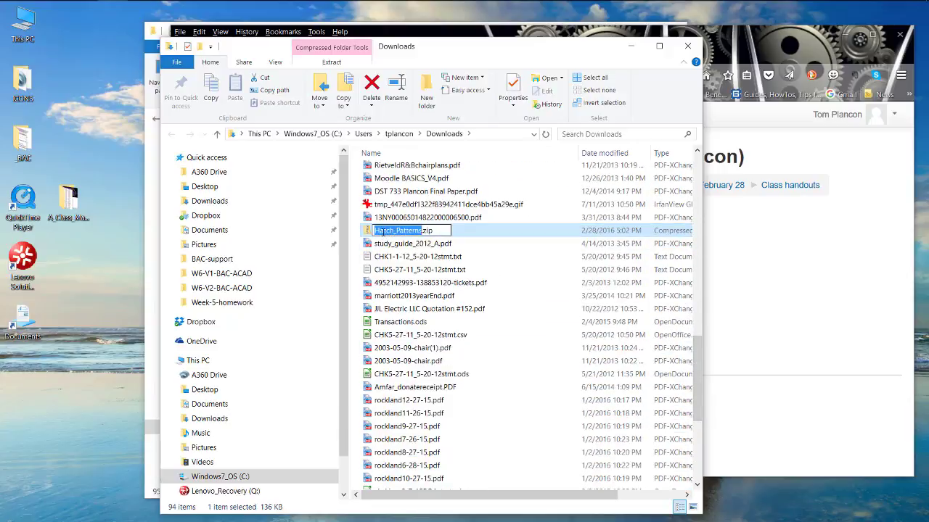
left_click(370, 234)
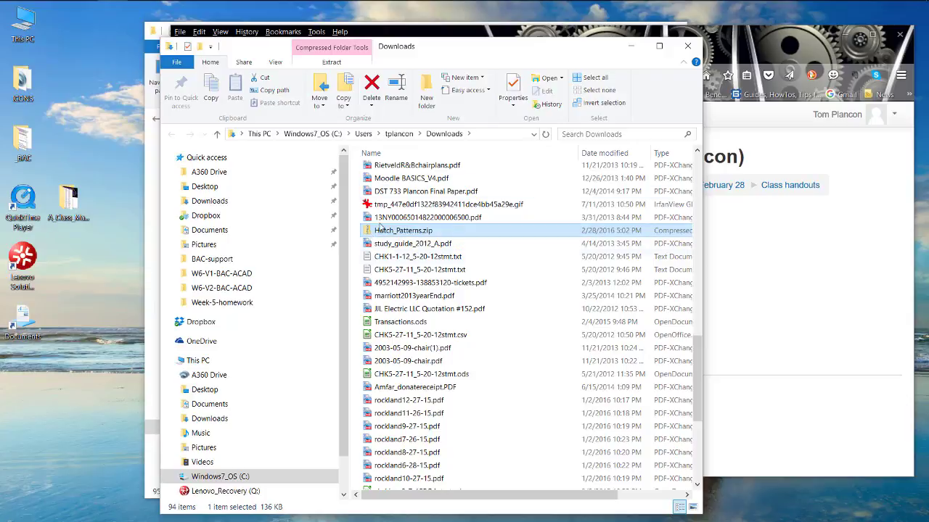
left_click(331, 63)
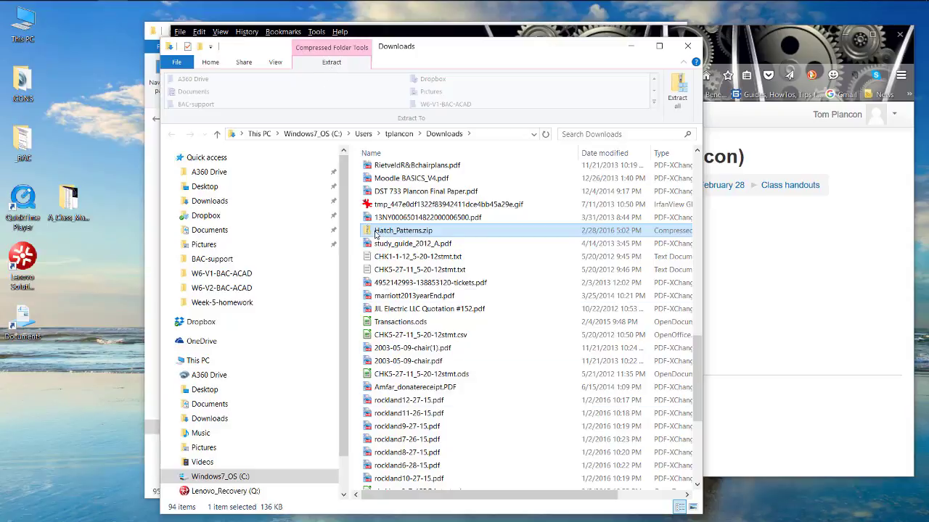
right_click(376, 234)
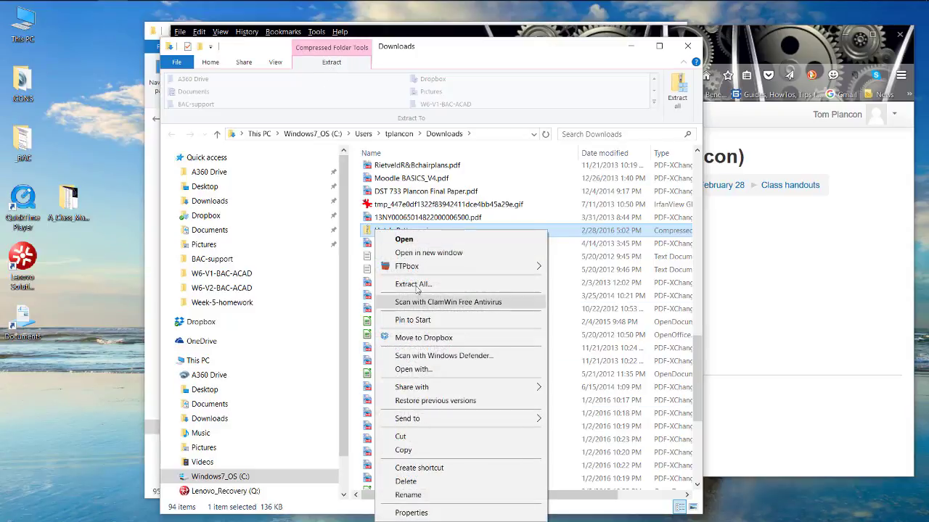
left_click(400, 285)
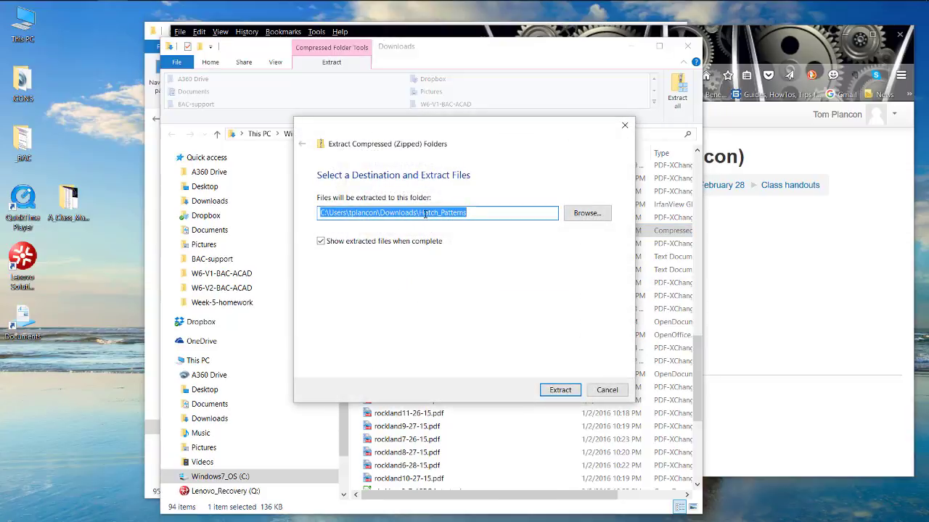
left_click(560, 390)
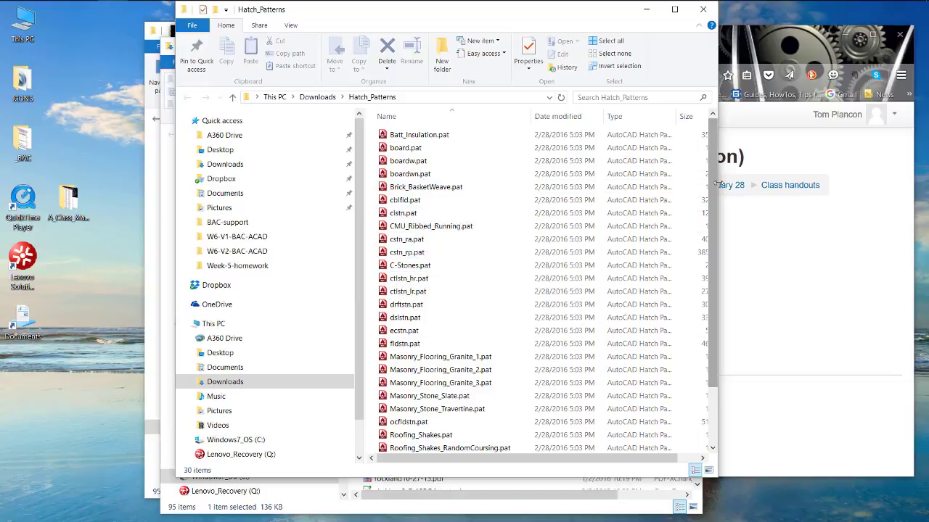
- Close the Downloads window and move the Hatch_Patterns window aside to uncover the windows behind it
left_click_drag(714, 181, 729, 134)
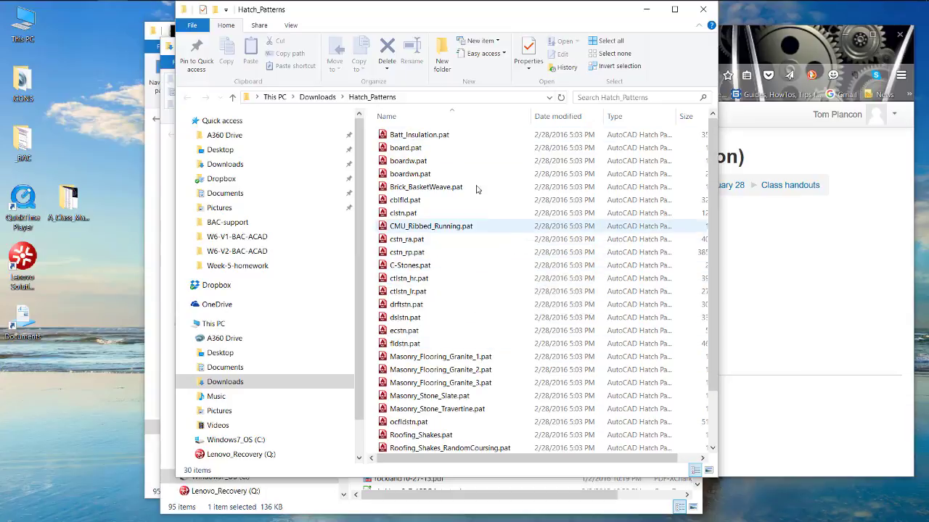
left_click_drag(435, 16, 631, 36)
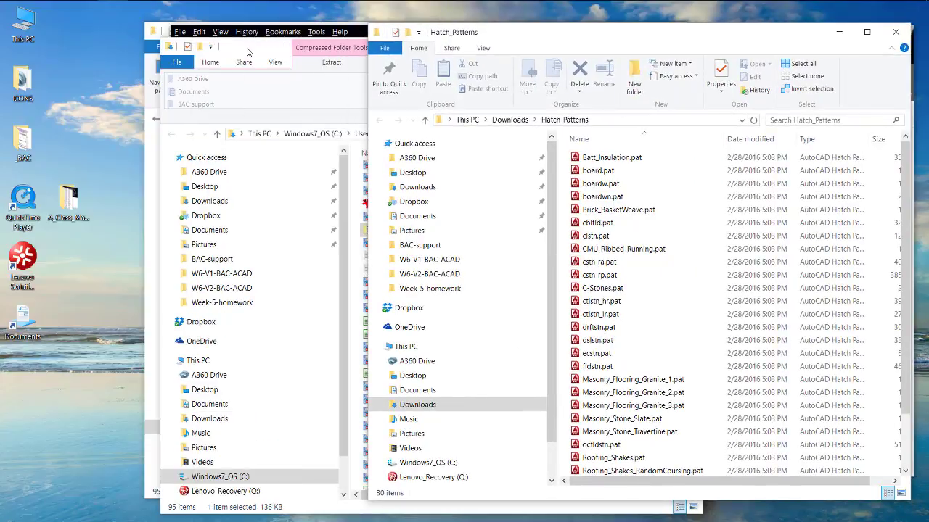
left_click_drag(247, 52, 139, 82)
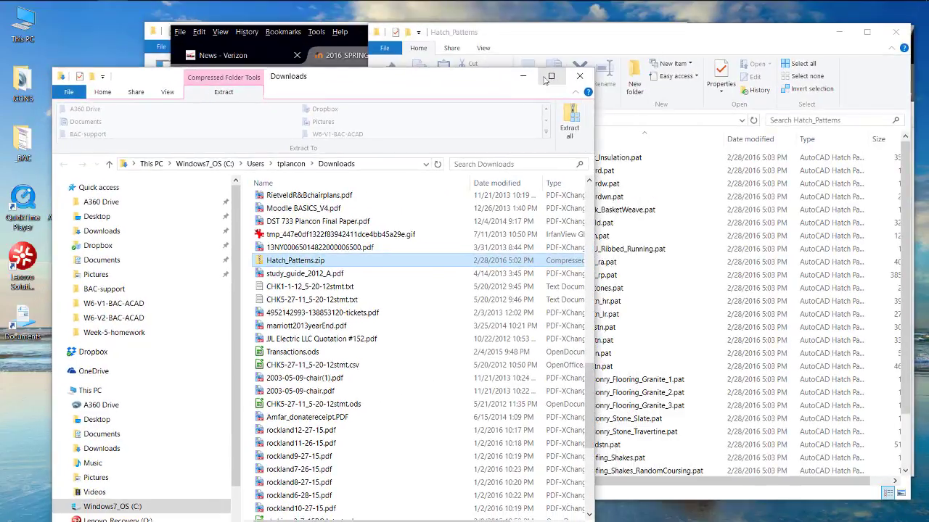
left_click(584, 77)
left_click_drag(552, 43, 754, 36)
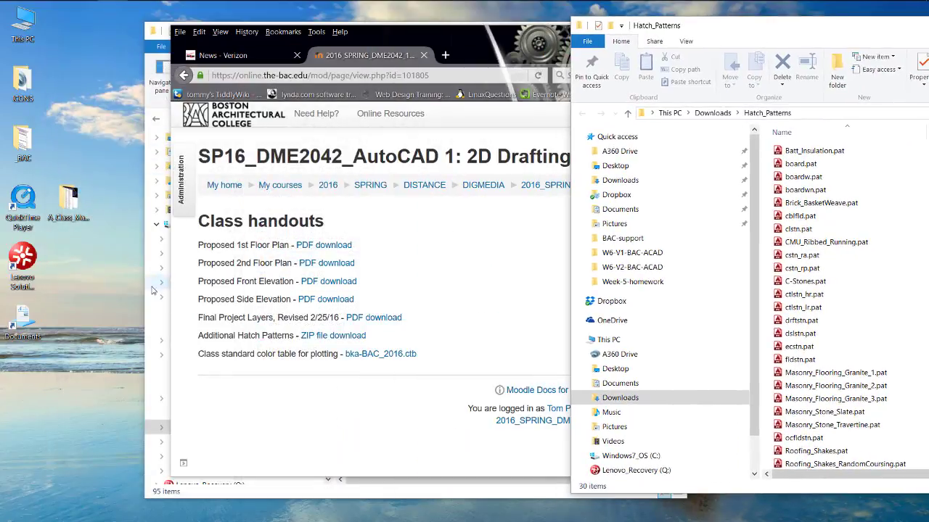
- Create a new folder named Pats inside AutoCAD's Support folder
left_click(152, 285)
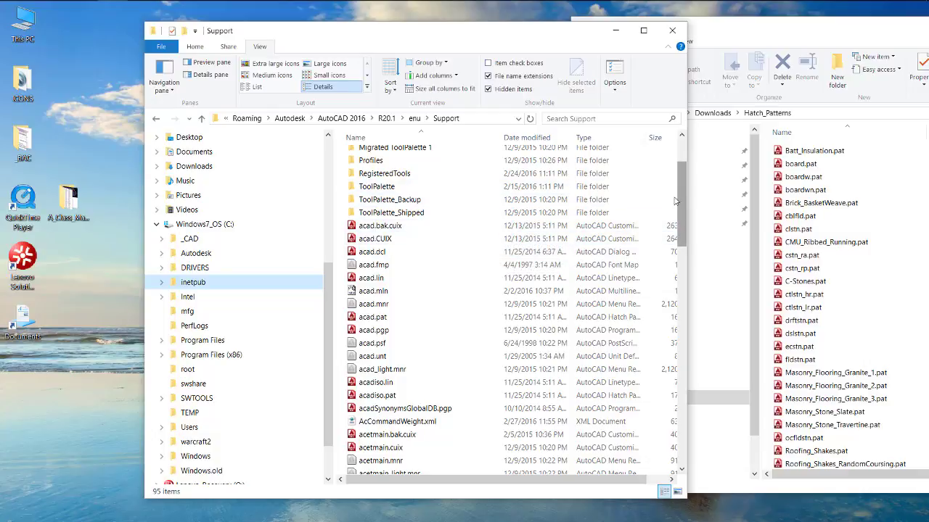
left_click_drag(682, 203, 682, 180)
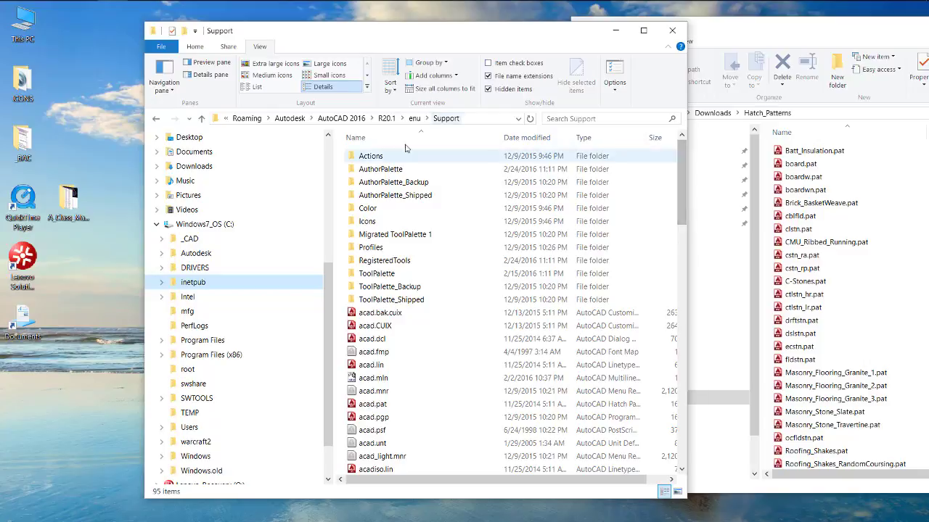
right_click(435, 203)
mouse_move(477, 343)
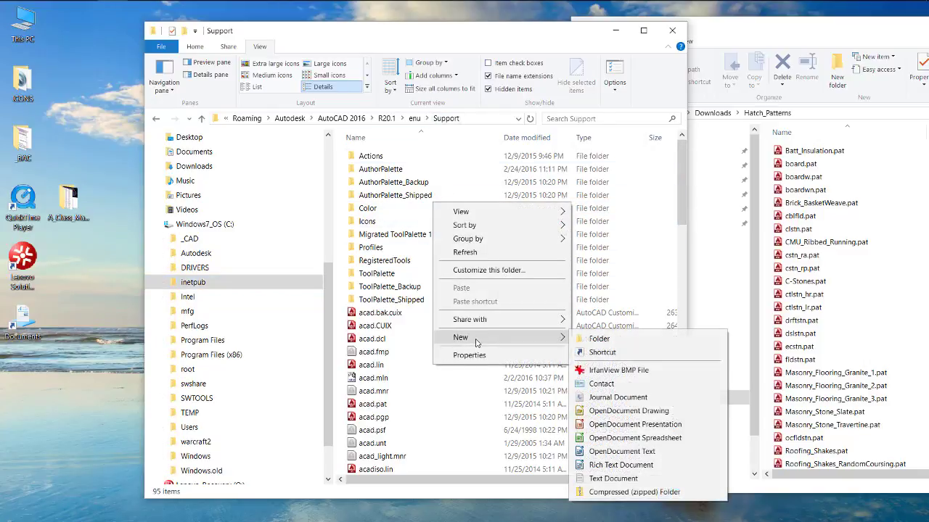
left_click(596, 341)
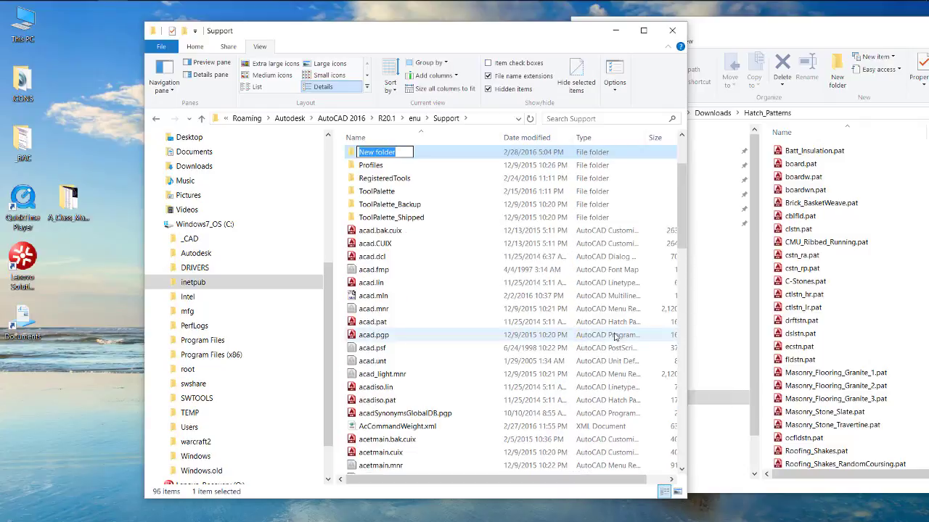
type("Pa")
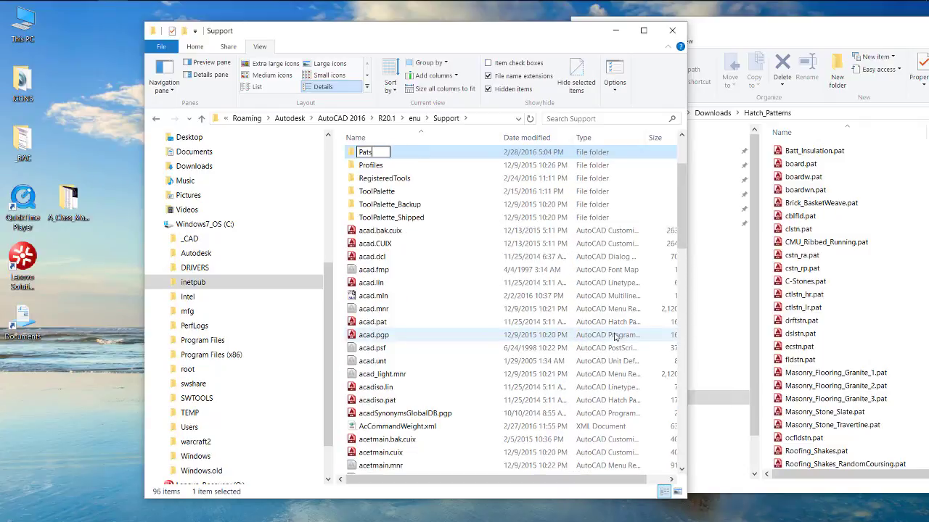
type("ts")
key("Return")
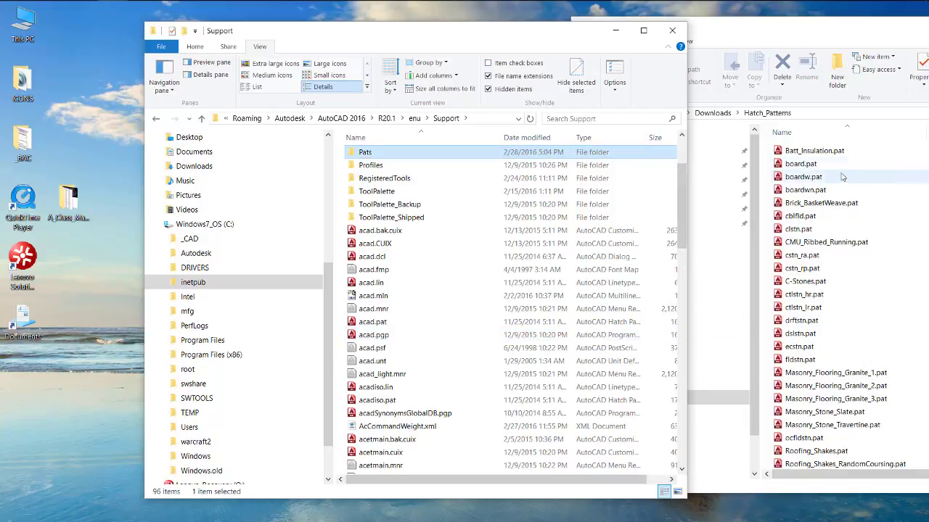
- Select all the extracted .pat files in the Hatch_Patterns folder, from Batt_Insulation.pat to the last one, and copy them
mouse_move(832, 16)
left_mouse_down()
mouse_move(809, 2)
mouse_move(700, 0)
left_mouse_up()
left_click(706, 134)
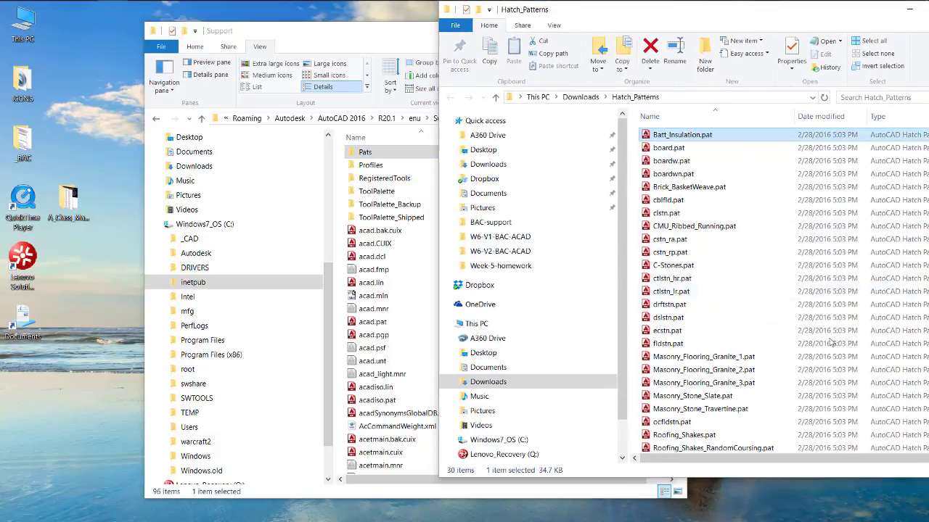
right_click(706, 137)
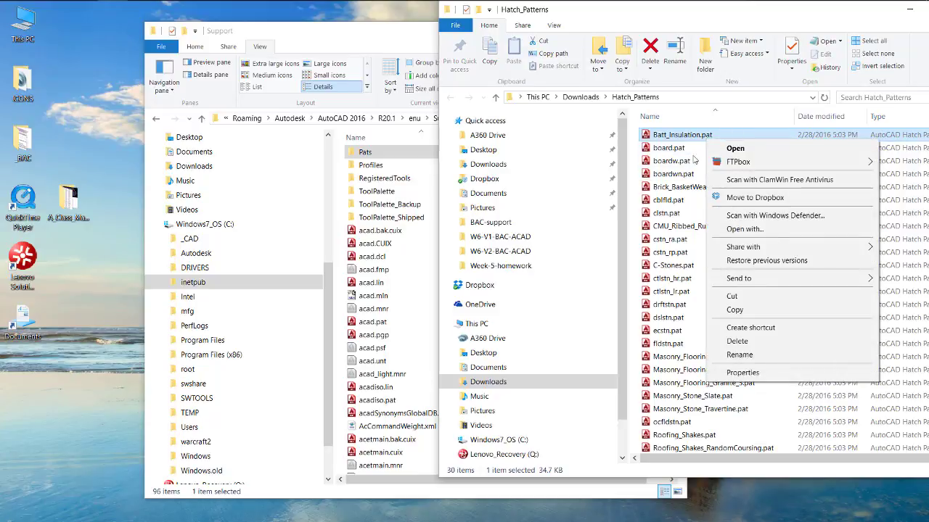
left_click(682, 139)
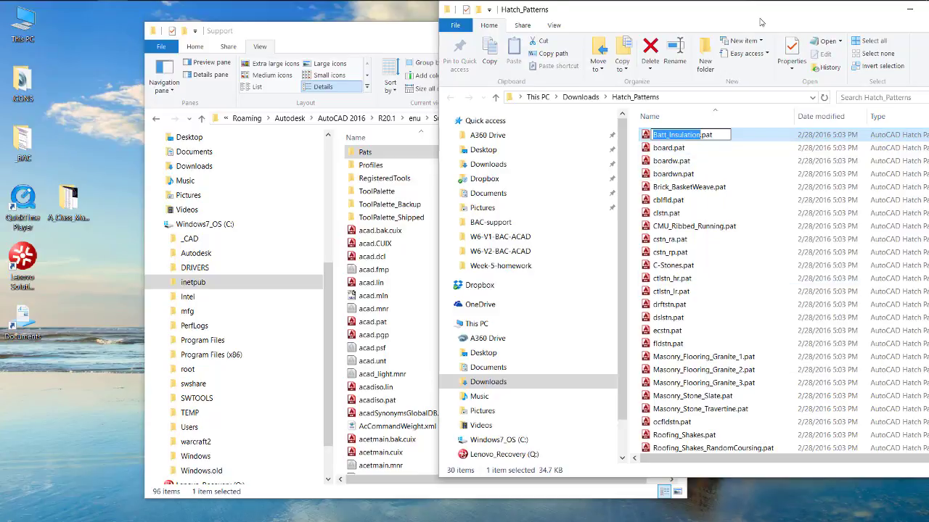
left_click_drag(761, 17, 615, 17)
scroll(517, 450, "down", 2)
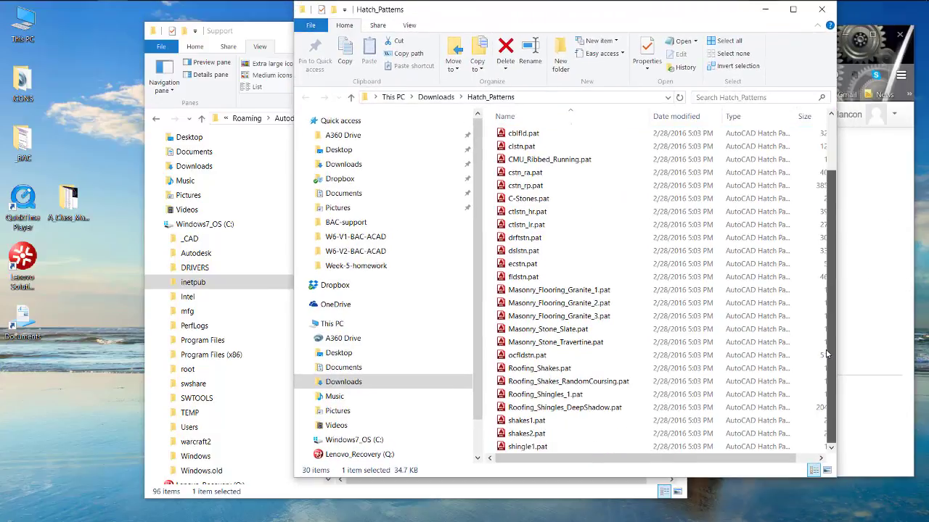
left_click(525, 448, "shift")
right_click(527, 449)
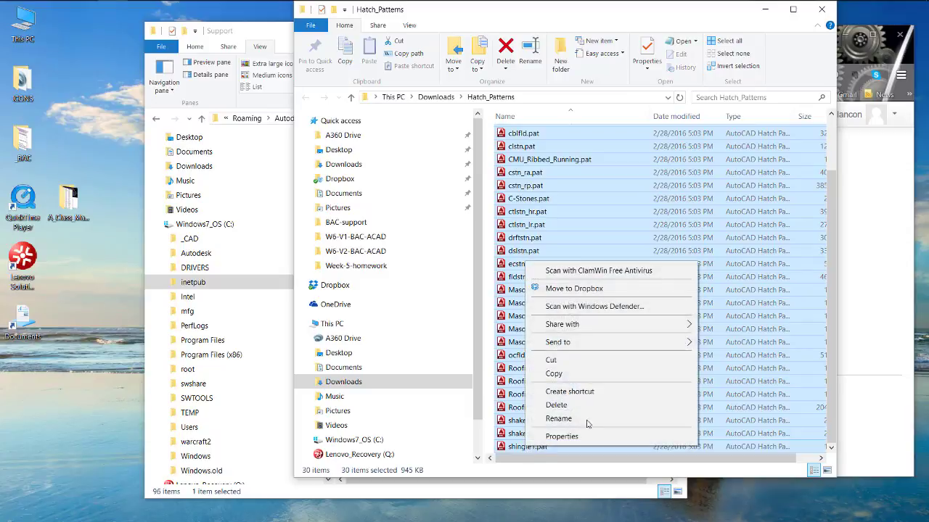
left_click(556, 374)
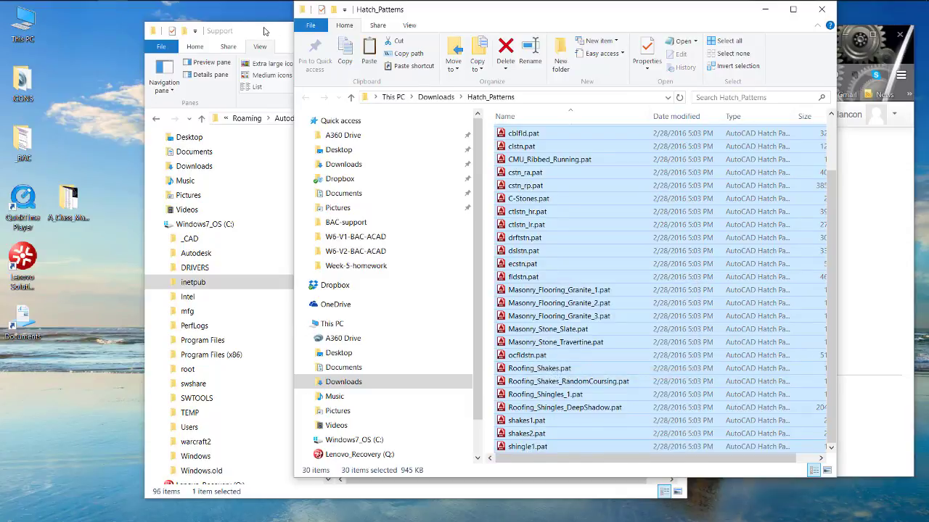
- Paste the copied hatch pattern files into the Pats folder inside Support
left_click(274, 26)
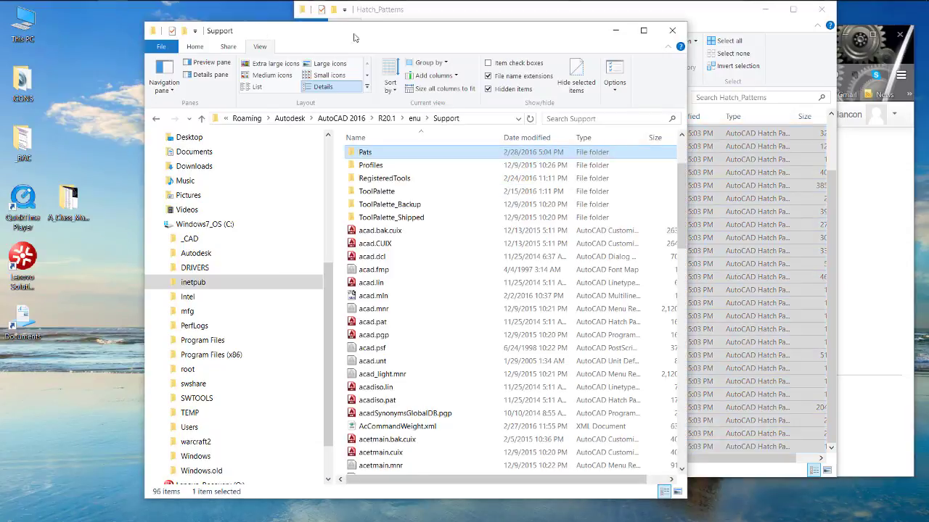
double_click(352, 154)
right_click(390, 227)
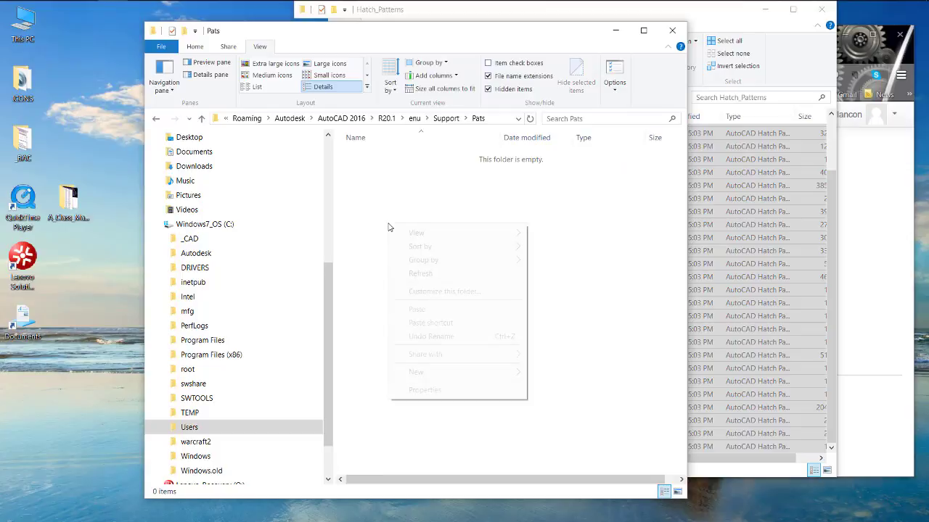
left_click(418, 309)
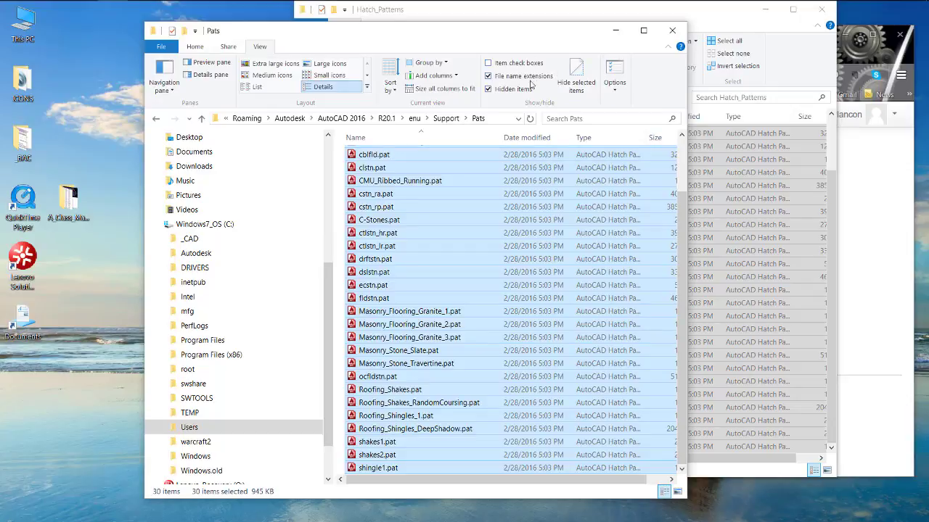
- Move acad.pat and acadiso.pat from the Support folder into its Pats subfolder
left_click(444, 119)
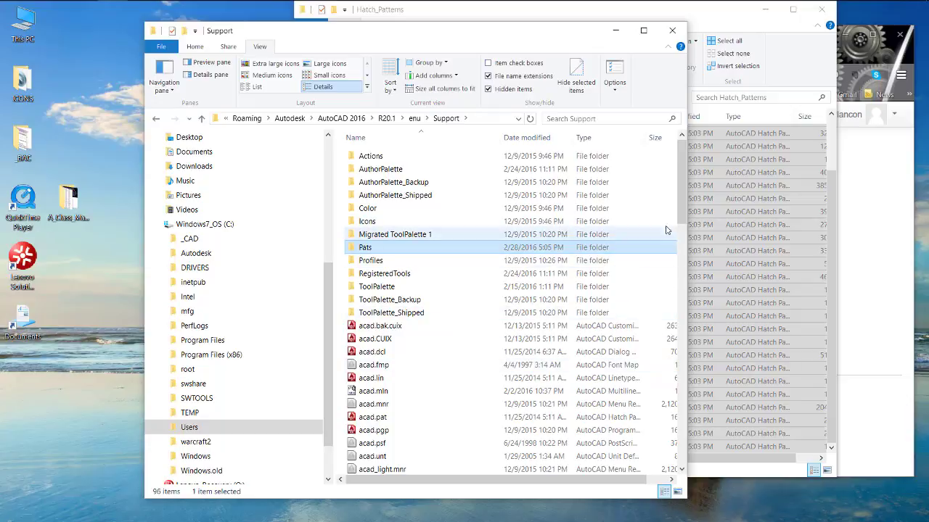
left_click_drag(687, 259, 766, 262)
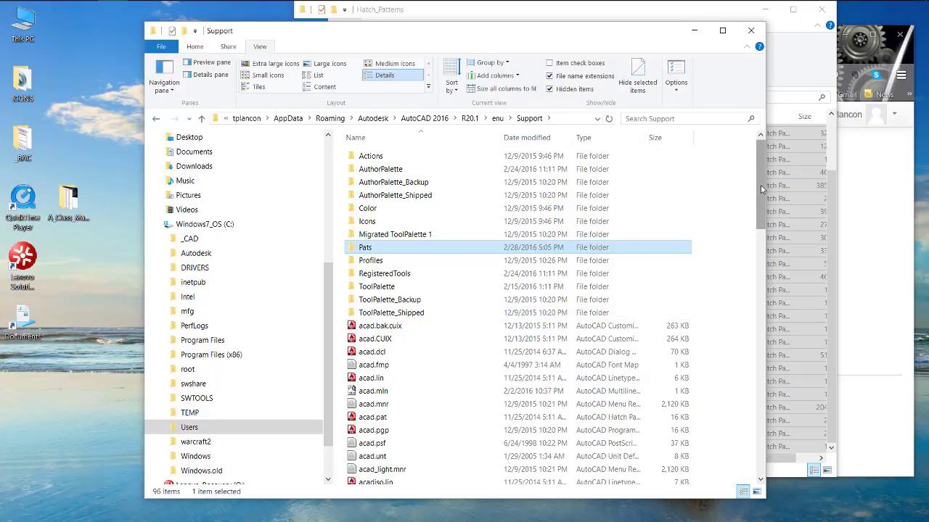
left_click_drag(760, 186, 761, 210)
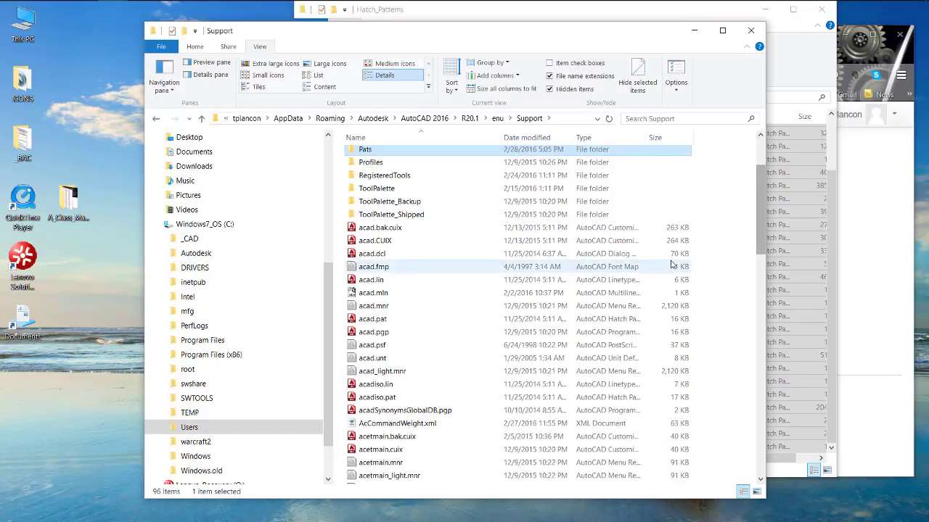
left_click(371, 320)
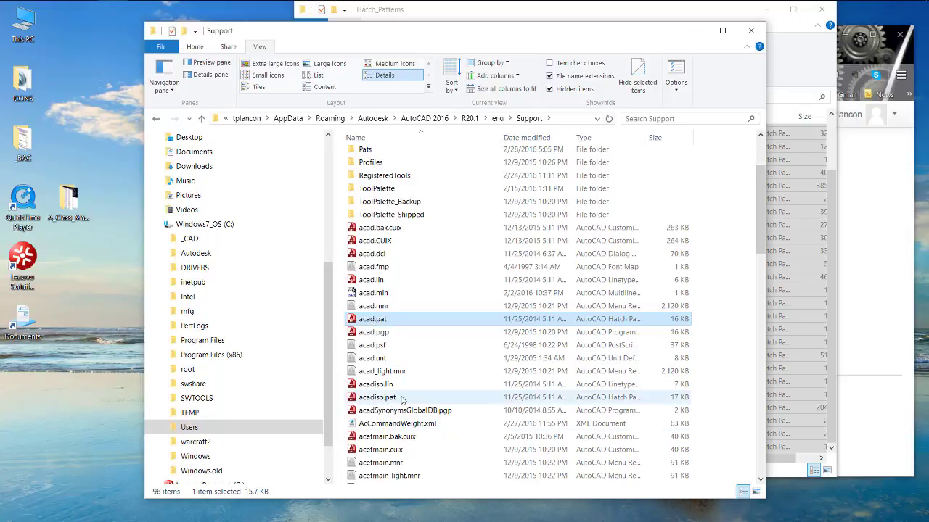
left_click(378, 403, "ctrl")
right_click(378, 401)
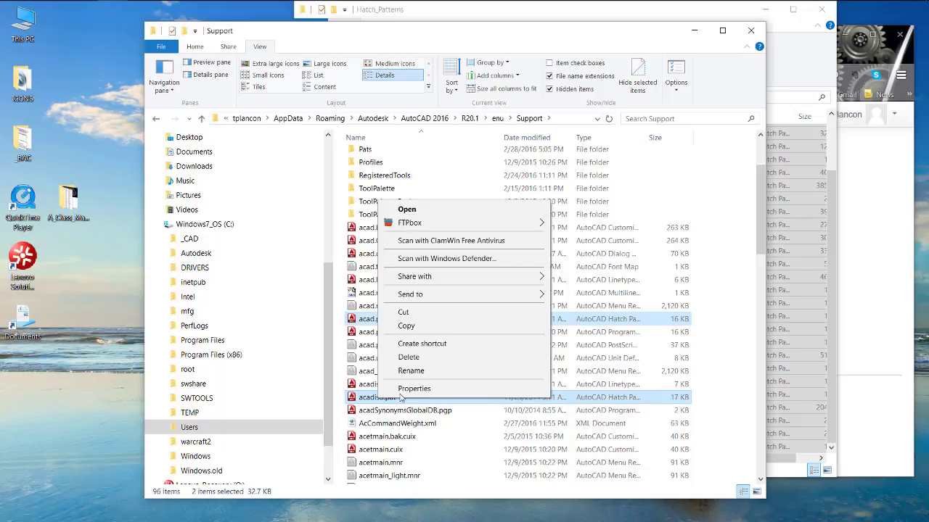
left_click(395, 314)
left_click(351, 147)
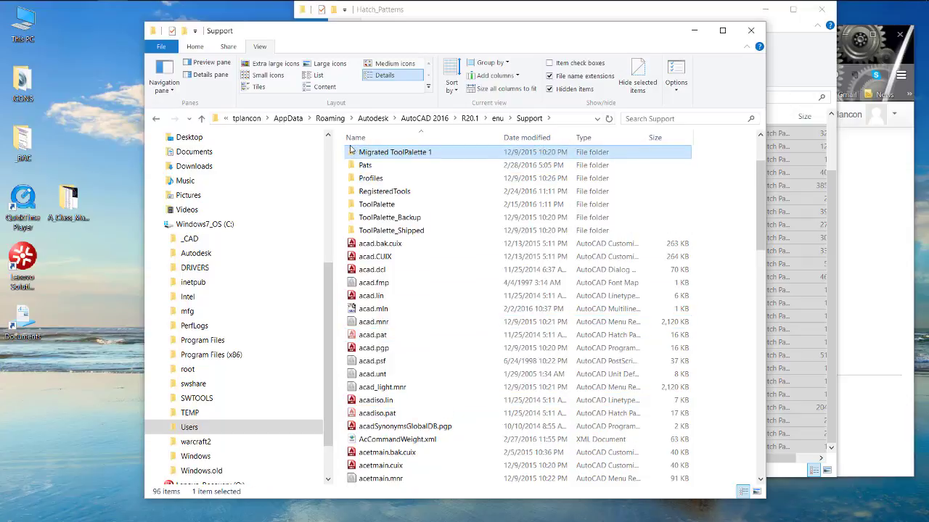
double_click(351, 165)
right_click(407, 282)
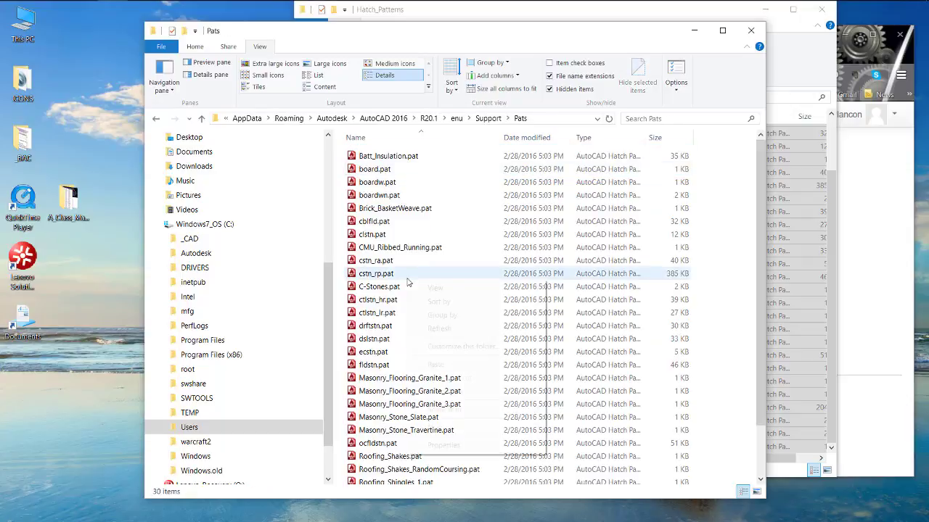
left_click(437, 365)
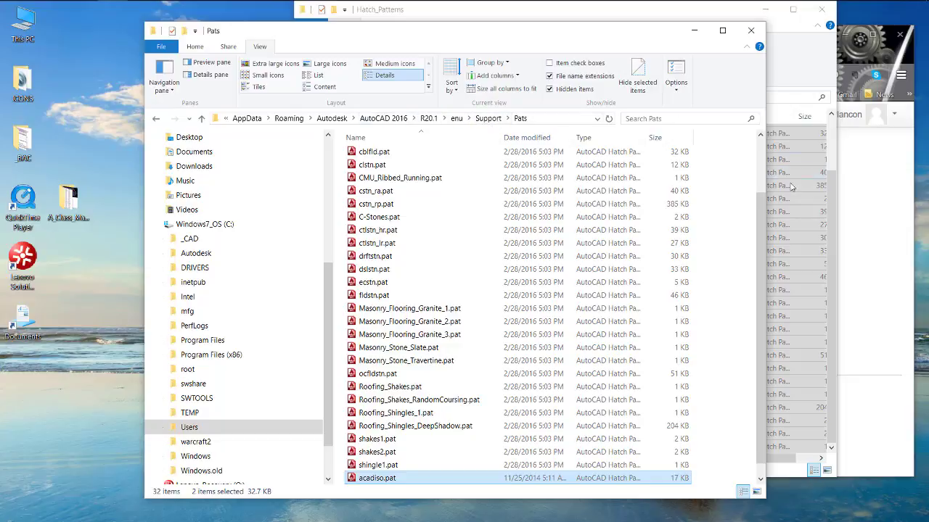
- Minimize the Pats, Hatch_Patterns and Firefox windows to clear the desktop
left_click(693, 31)
left_click(765, 9)
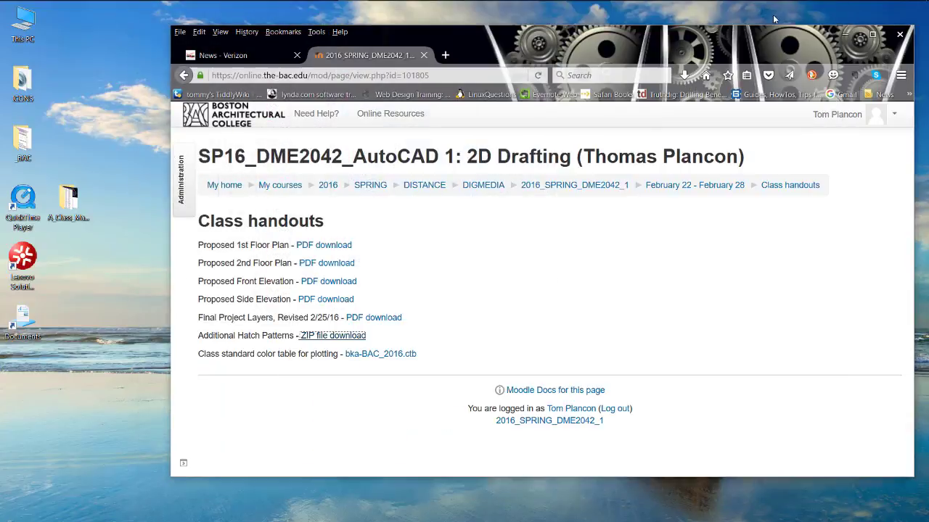
left_click(846, 35)
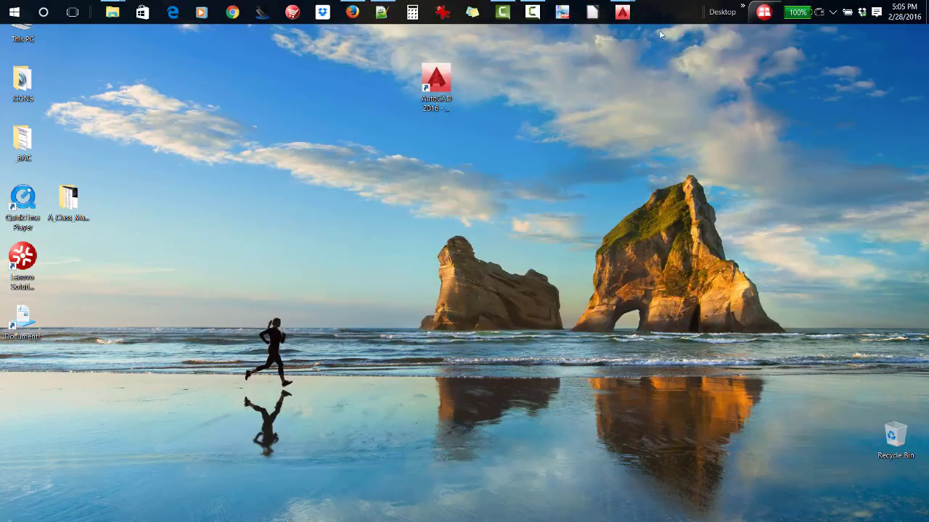
- Switch to AutoCAD and run Hatch in the plancon-FINAL-PROJ_blocks-1 drawing to check whether the standard patterns load, and cancel the command
mouse_move(624, 10)
left_click(585, 72)
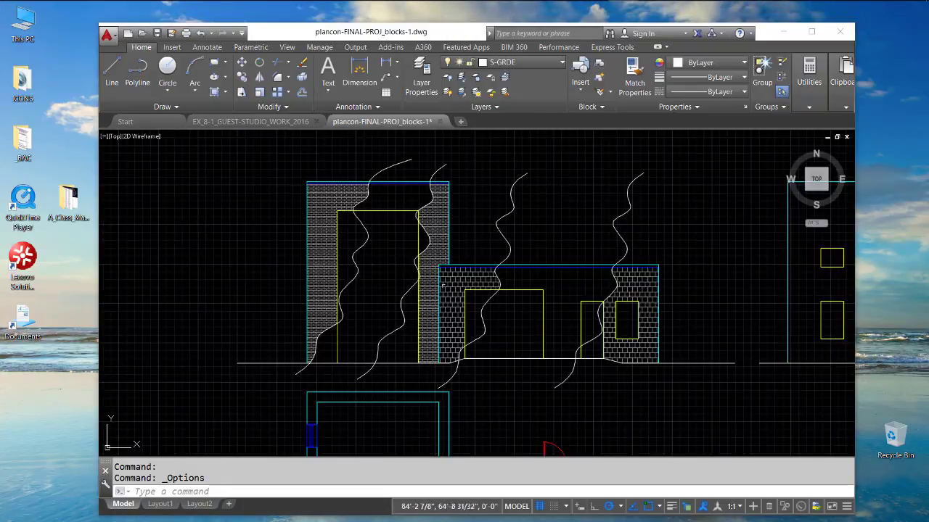
left_click(225, 93)
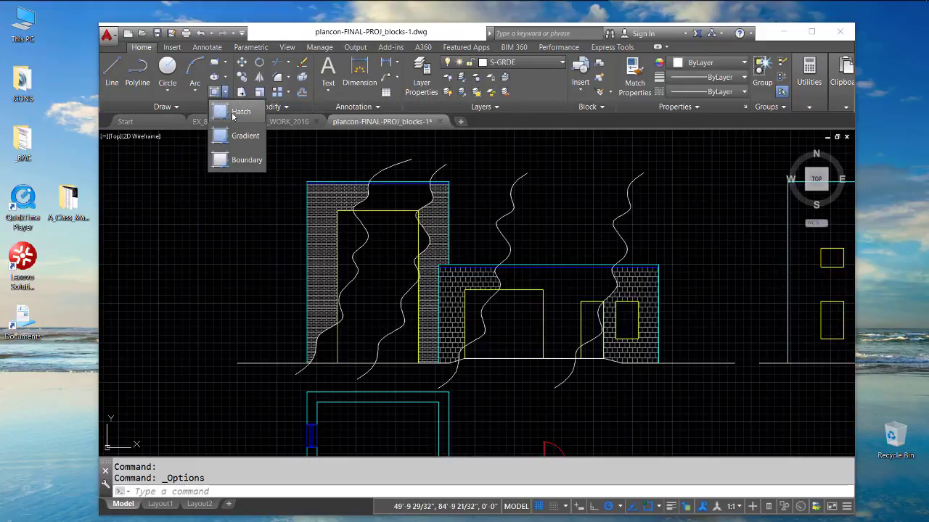
left_click(238, 113)
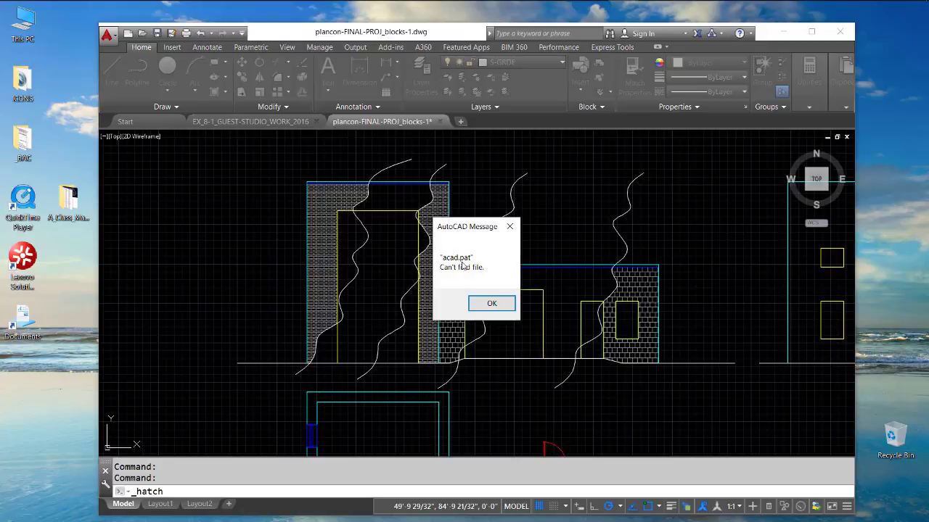
left_click(491, 306)
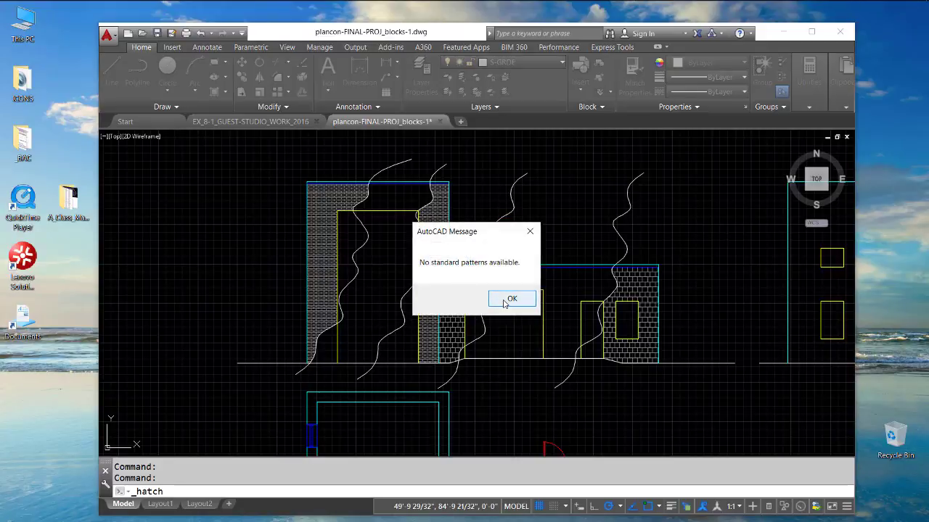
left_click(506, 299)
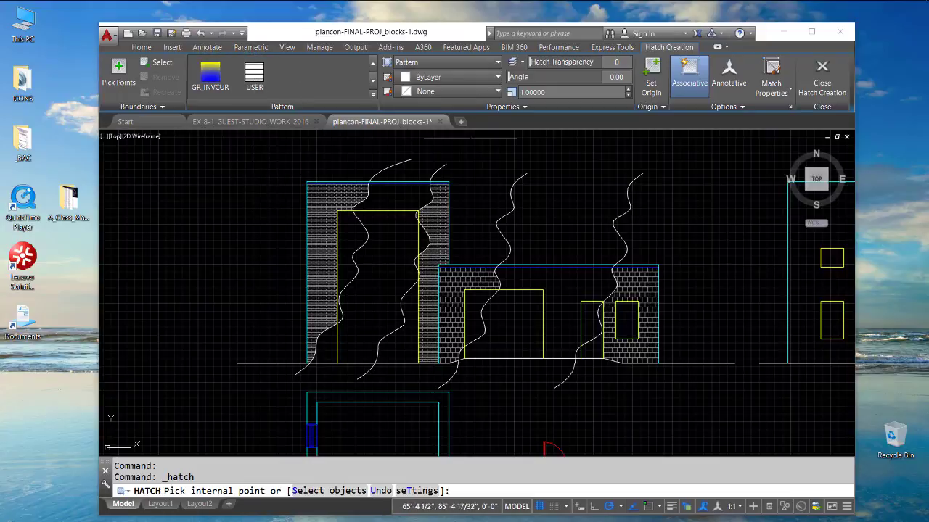
key("Escape")
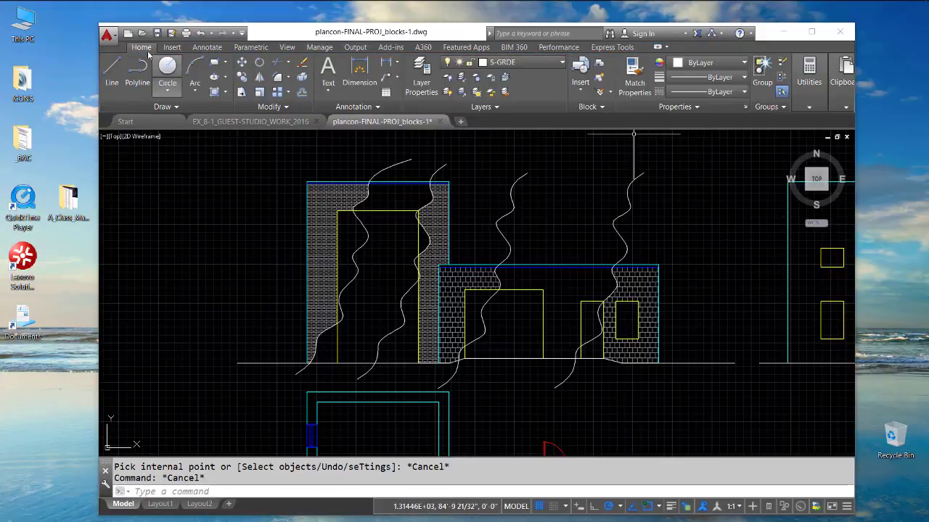
left_click(118, 37)
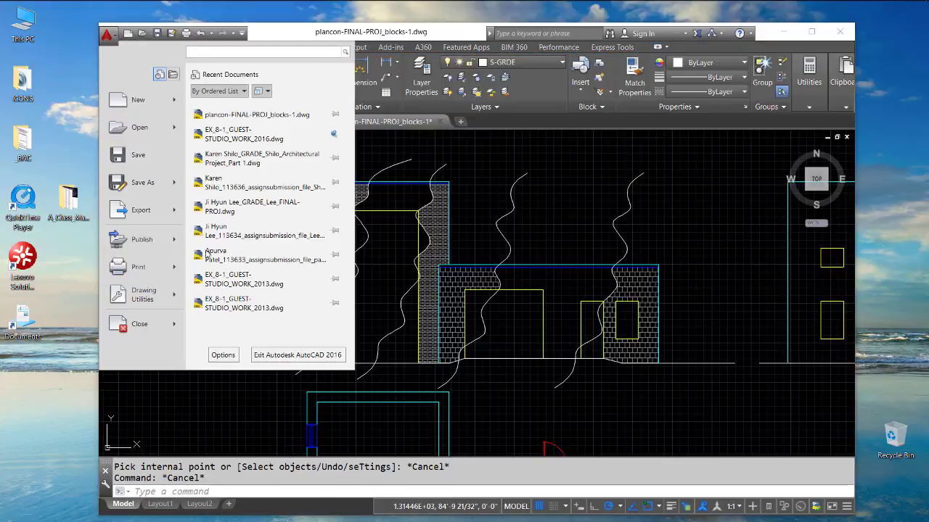
left_click(219, 354)
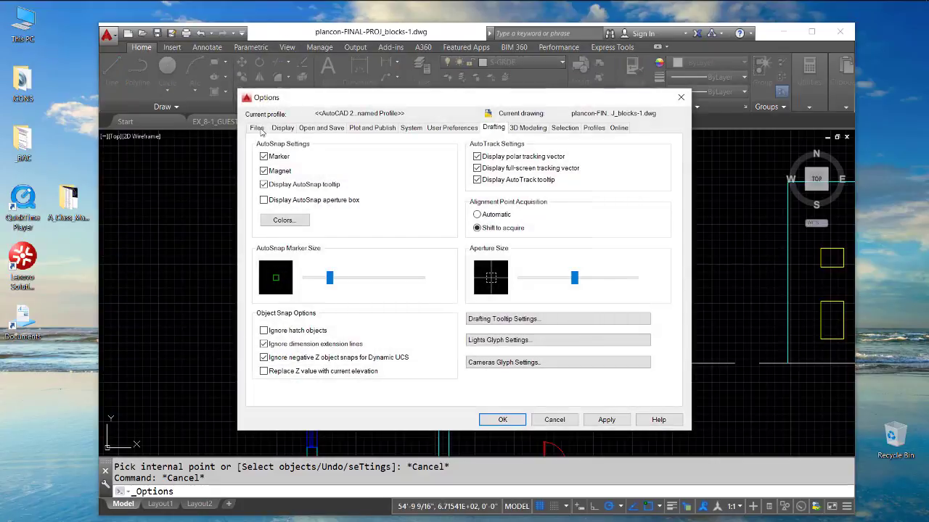
left_click(258, 128)
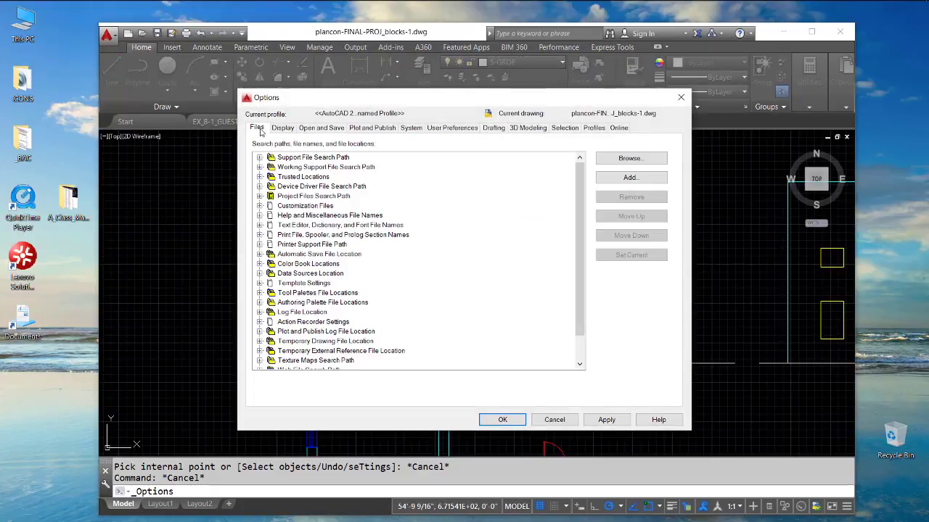
left_click(260, 158)
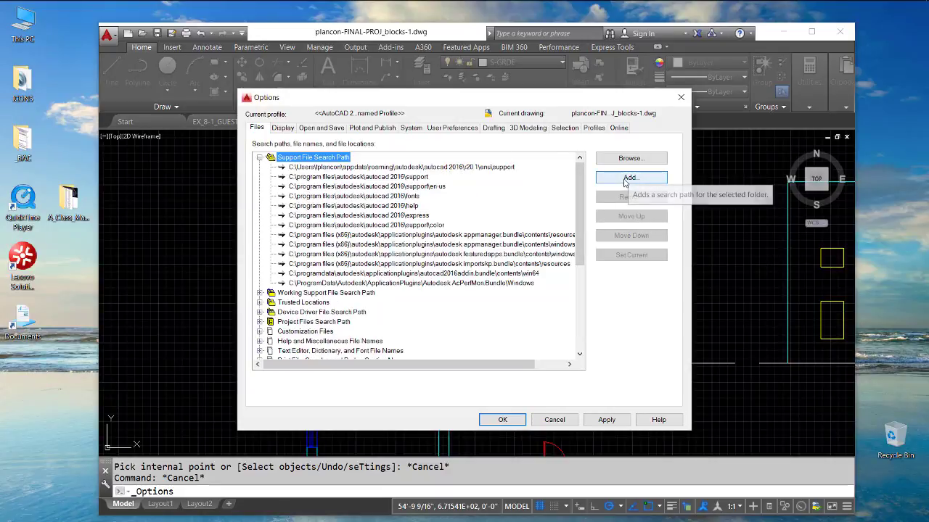
left_click(628, 178)
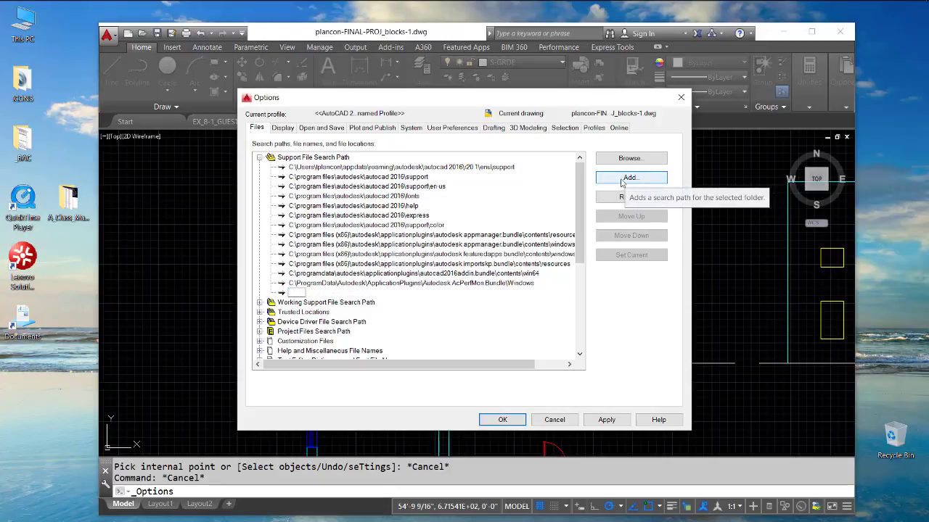
left_click(563, 420)
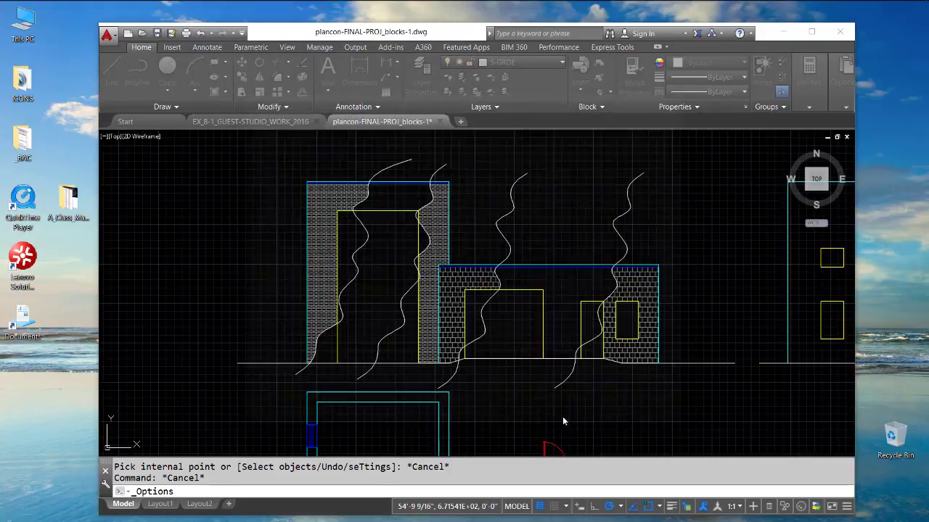
- Copy the user-profile AutoCAD 2016 support folder path listed first under Support File Search Path in the Options
left_click(113, 38)
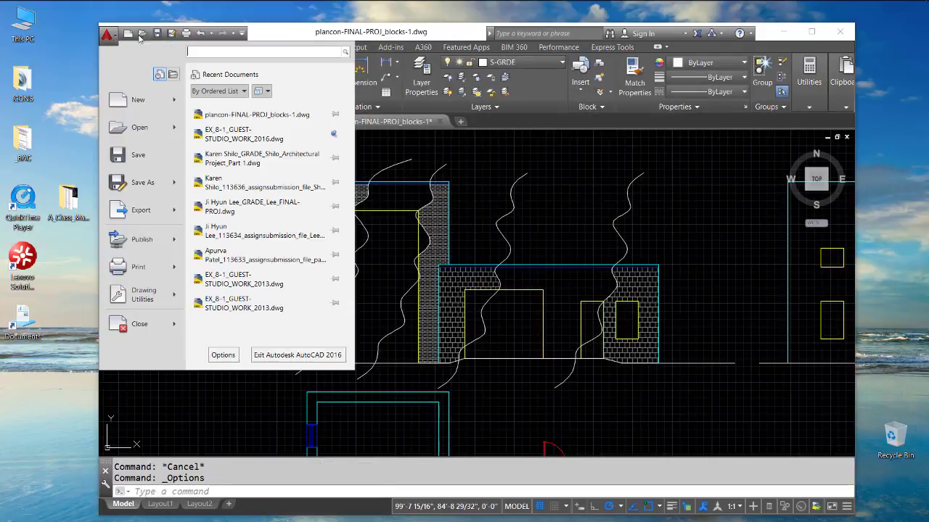
left_click(224, 356)
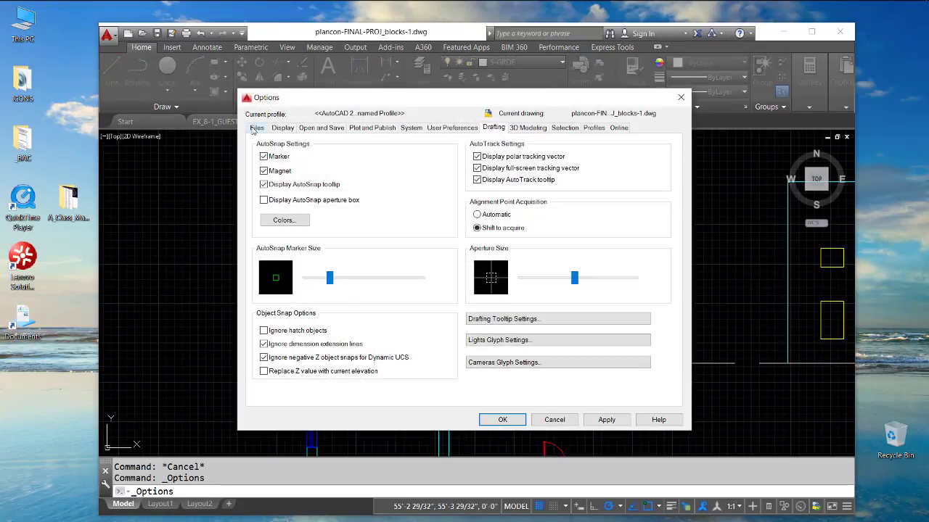
left_click(257, 128)
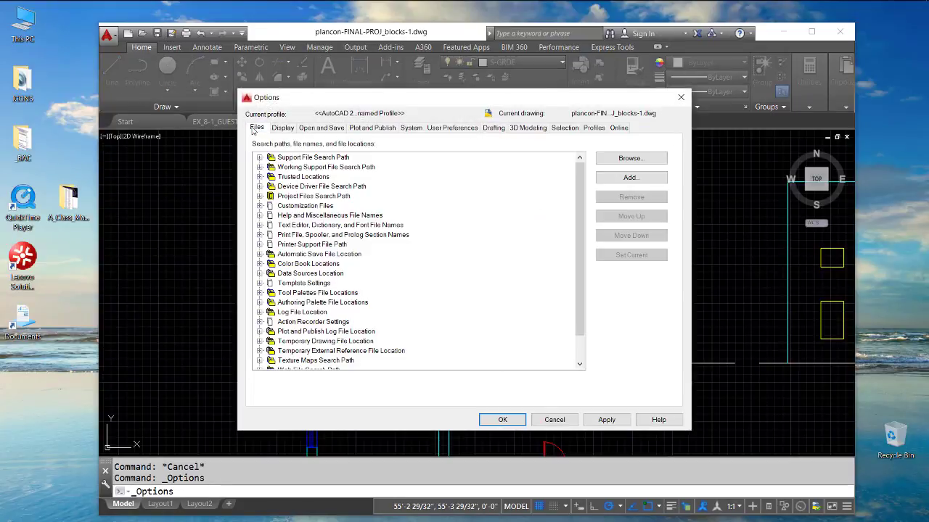
left_click(260, 158)
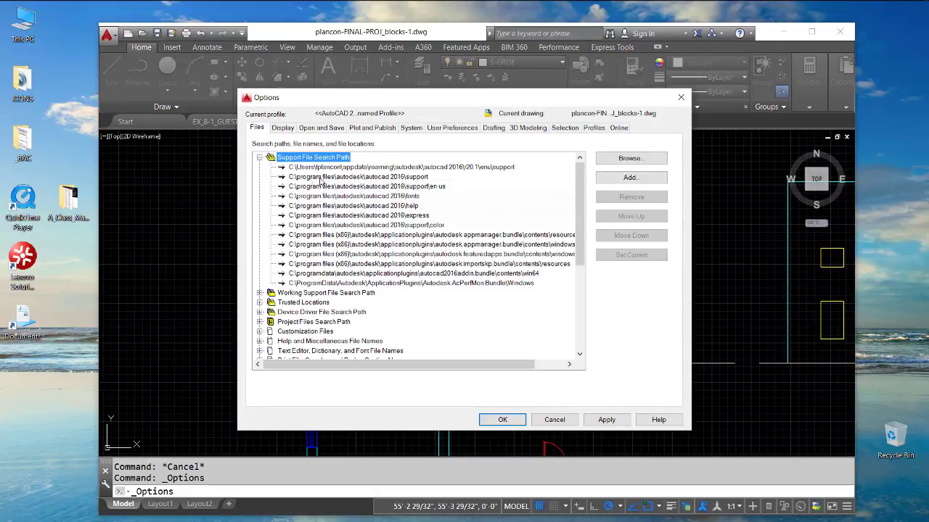
left_click(418, 168)
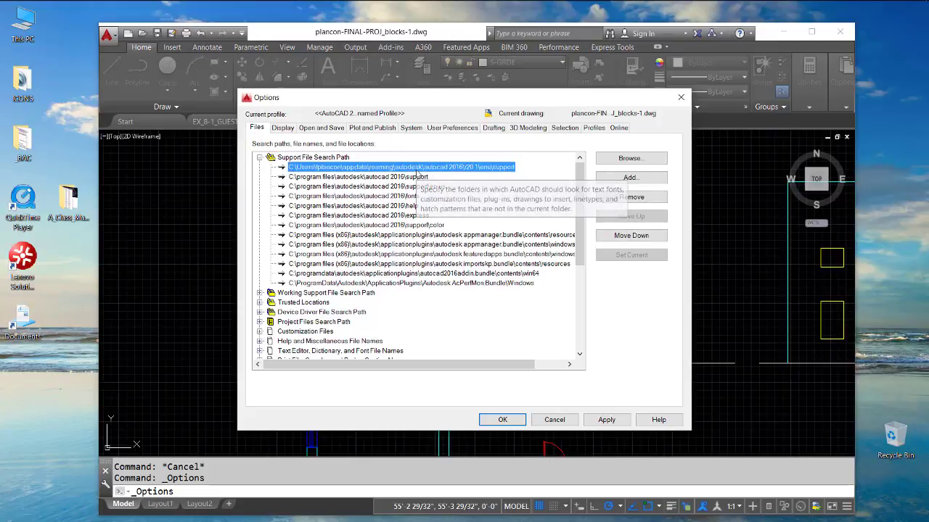
left_click(417, 169)
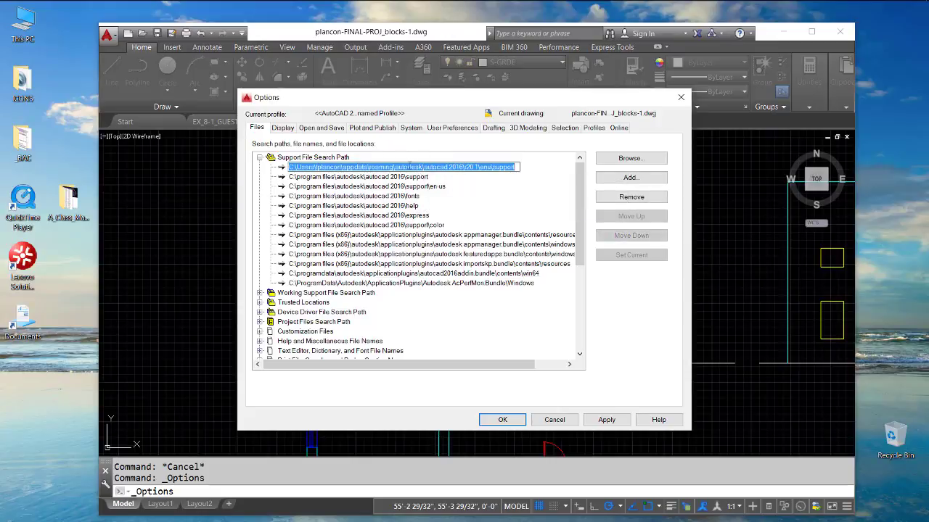
right_click(394, 167)
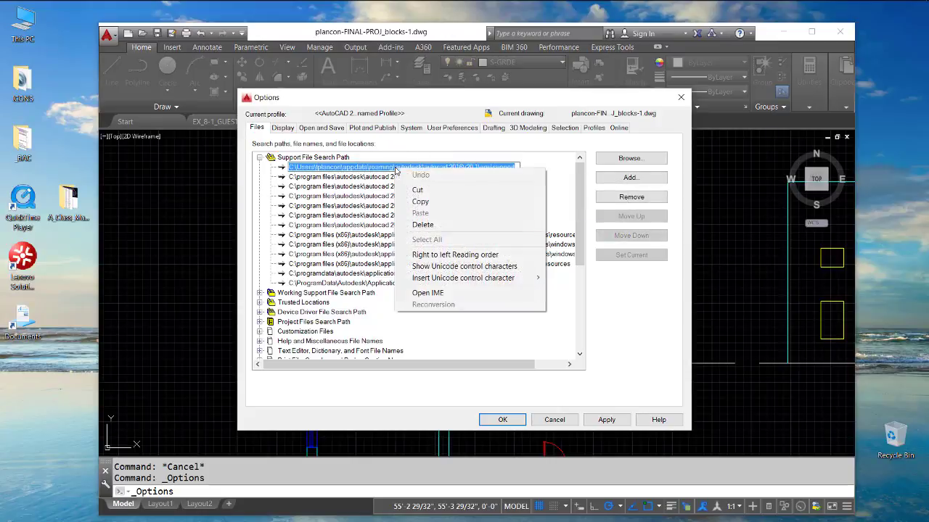
left_click(421, 203)
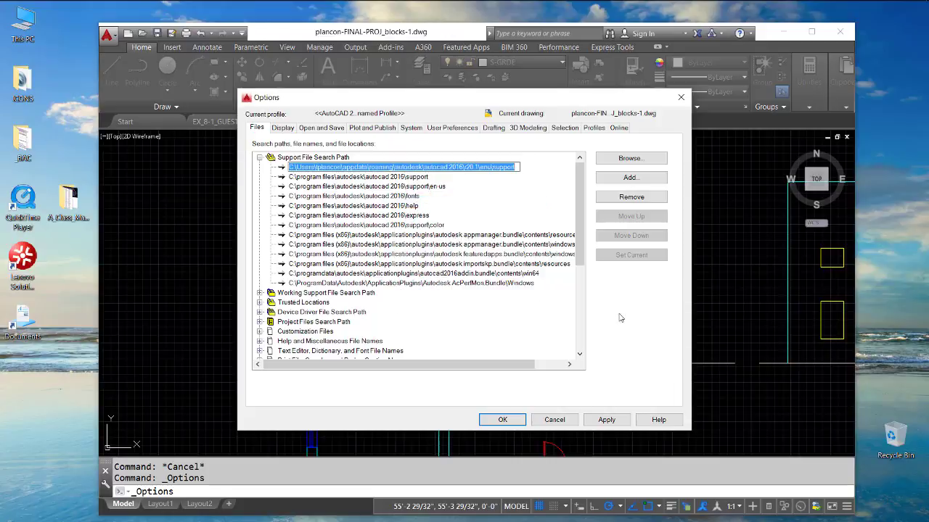
left_click(542, 307)
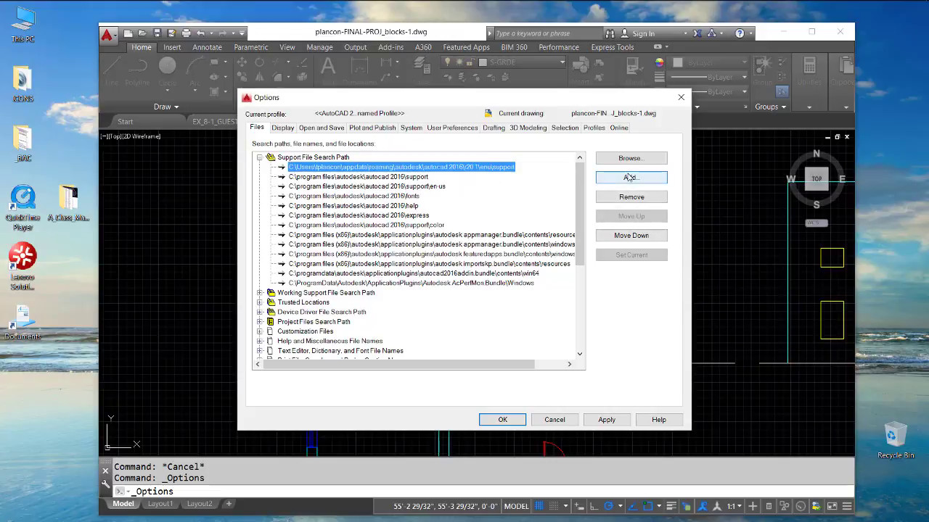
- Add a new Support File Search Path entry using the copied support path with \pats appended
left_click(628, 179)
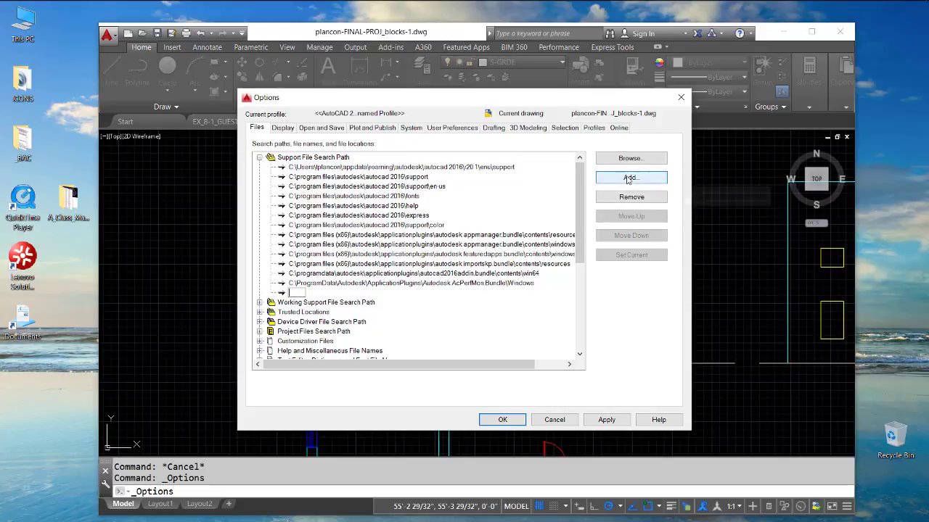
right_click(296, 292)
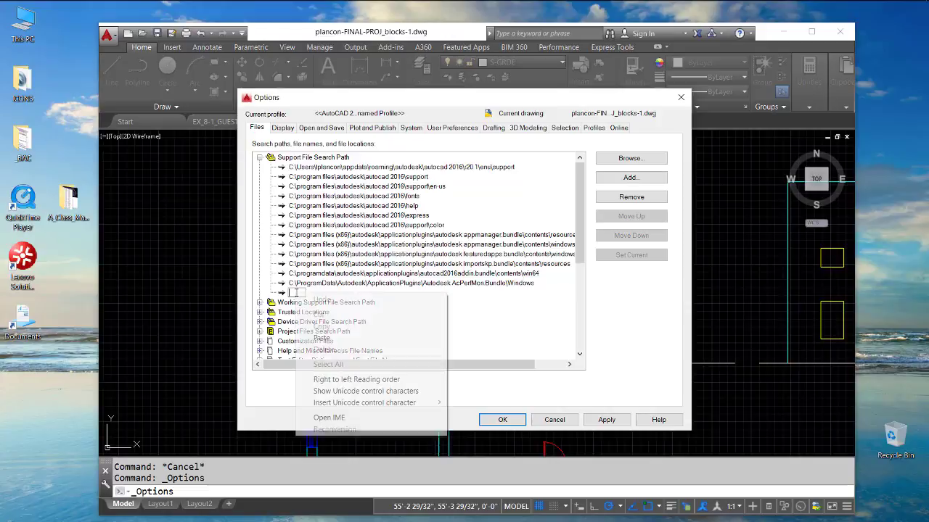
left_click(323, 339)
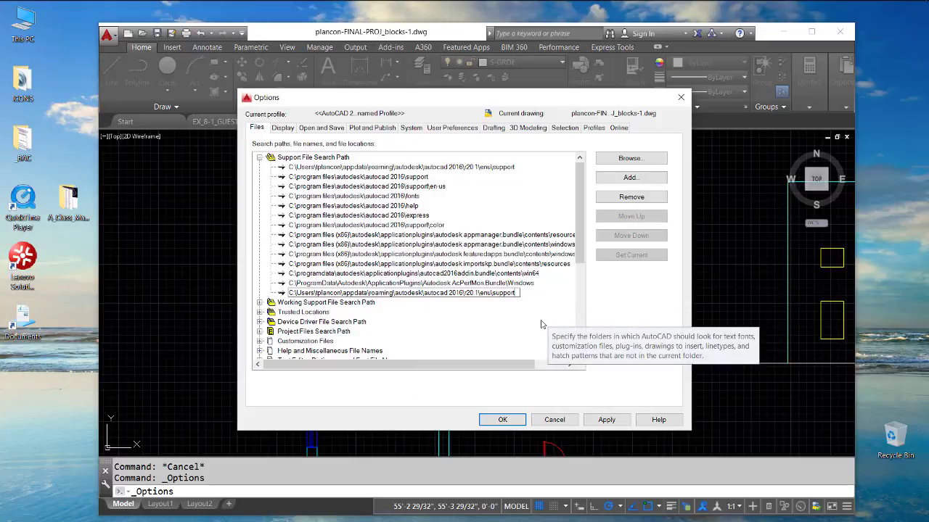
type("\\")
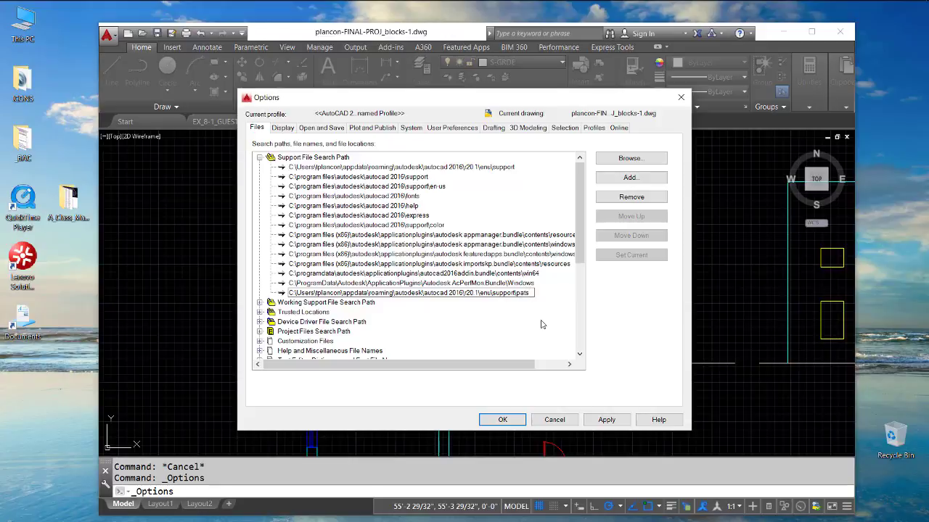
type("pats")
key("Return")
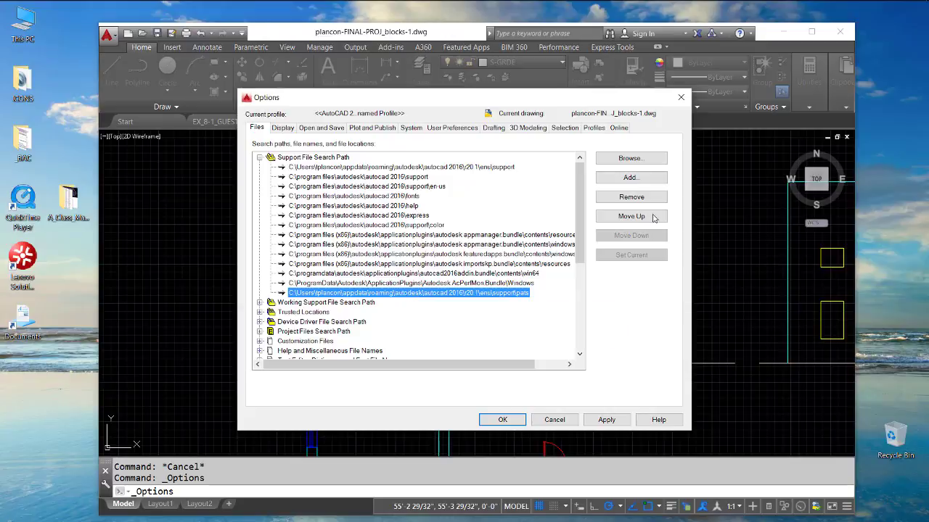
- Move the new pats path up to directly below the first support path, apply the change and accept the options
left_click(631, 216)
left_click(631, 216)
left_click(631, 216)
left_click(631, 216)
left_click(631, 216)
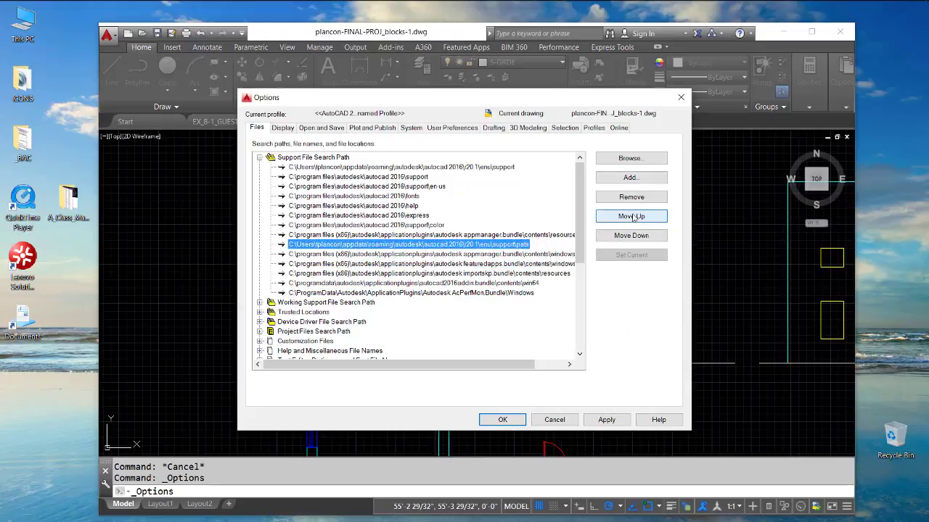
left_click(631, 216)
left_click(631, 216)
left_click(631, 216)
left_click(631, 217)
left_click(631, 216)
left_click(631, 216)
left_click(631, 216)
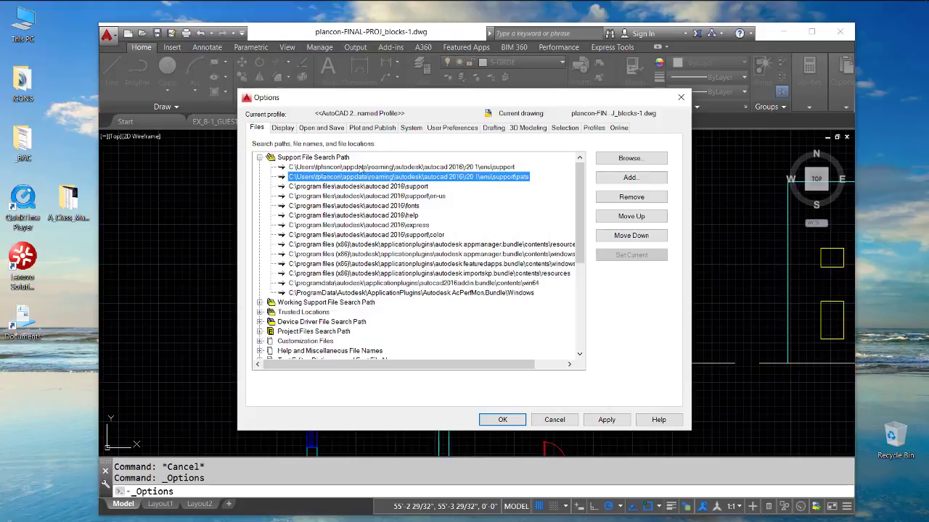
left_click(603, 420)
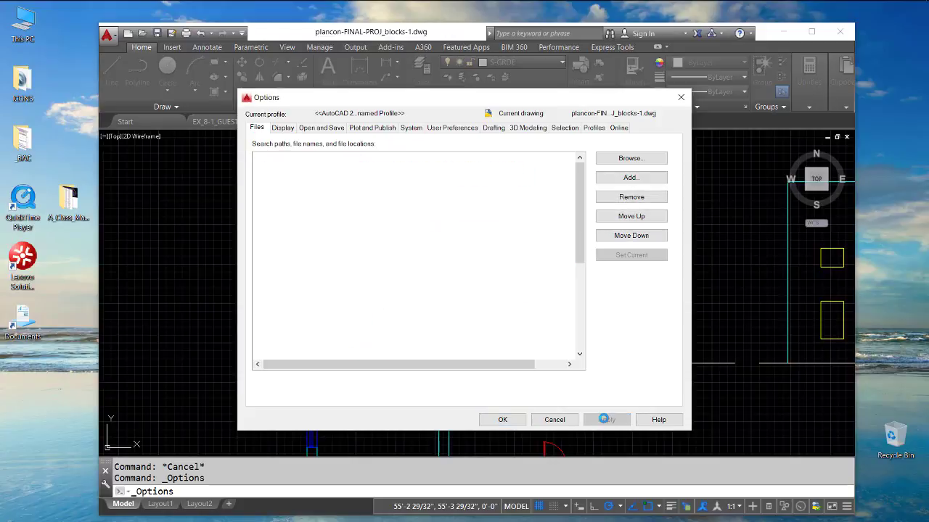
left_click(502, 419)
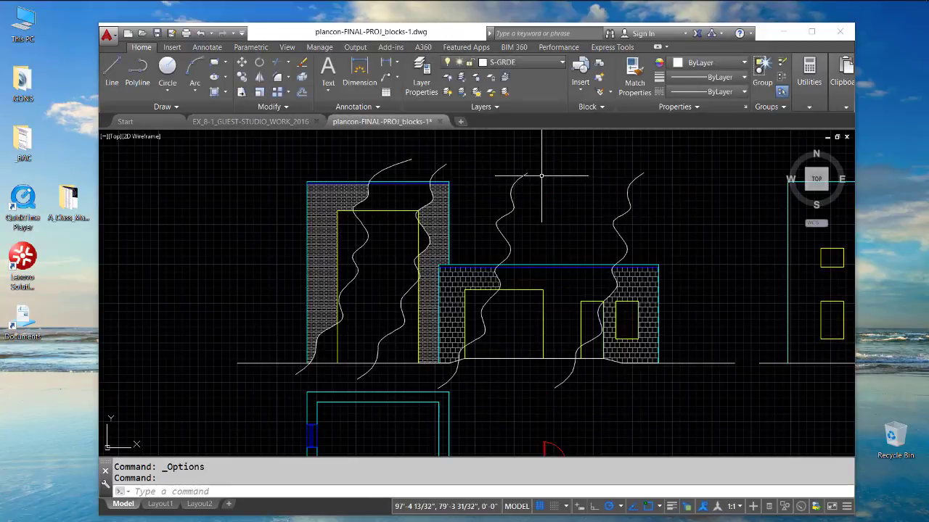
left_click(226, 95)
left_click(235, 120)
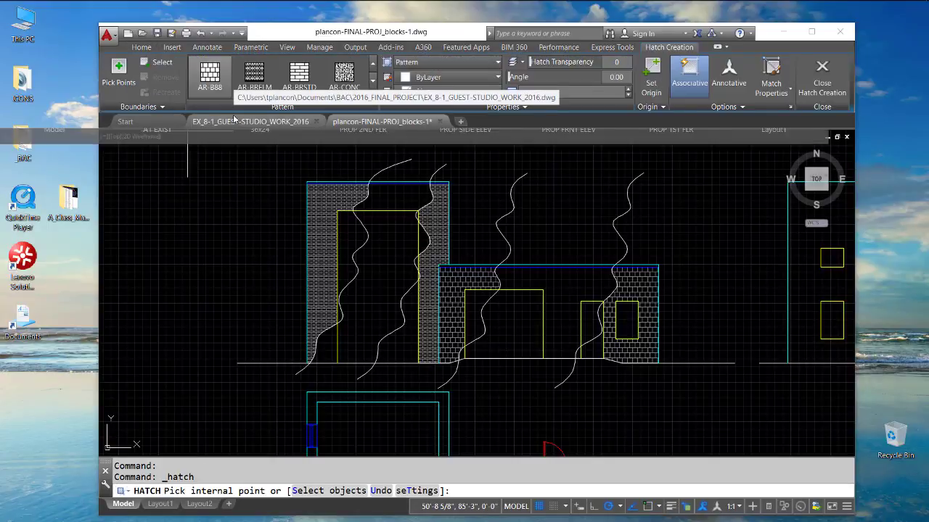
key("Escape")
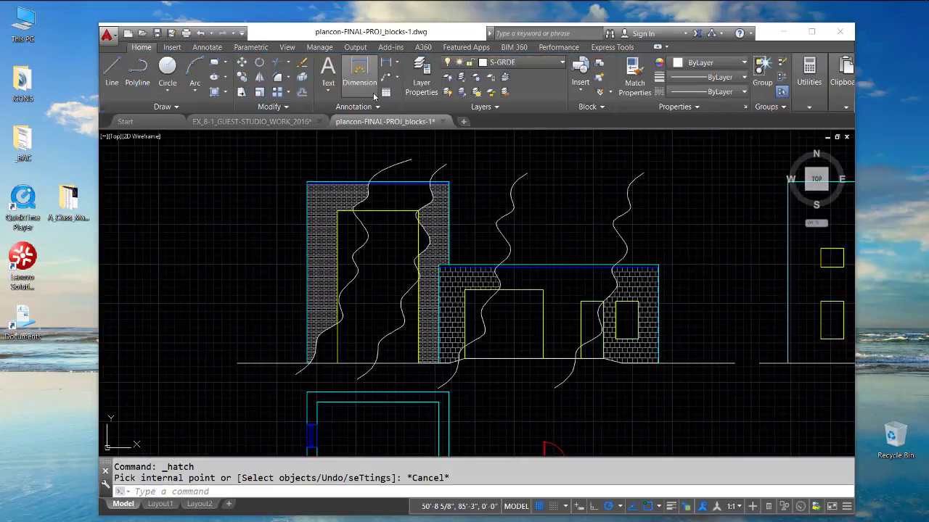
- Start a hatch and look through the whole pattern list for the newly installed stone, masonry, roofing and board patterns
left_click(225, 95)
left_click(236, 112)
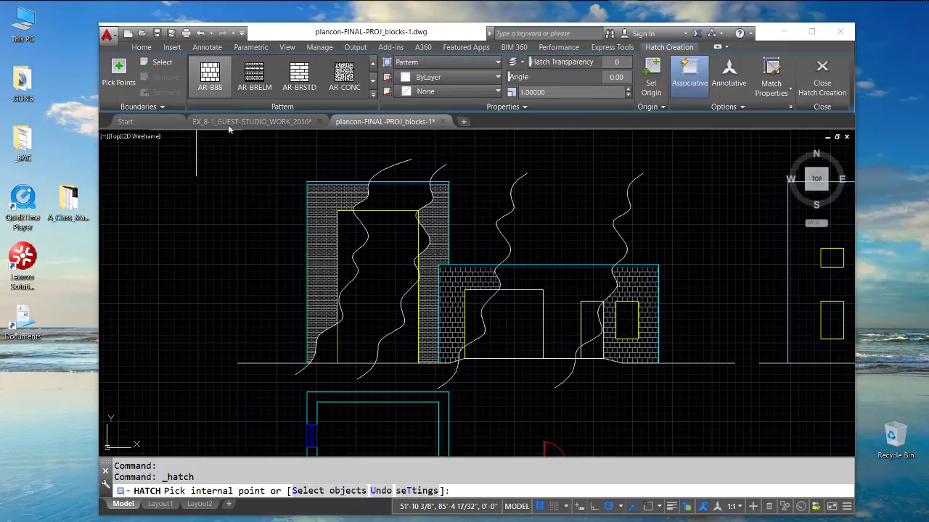
left_click(374, 95)
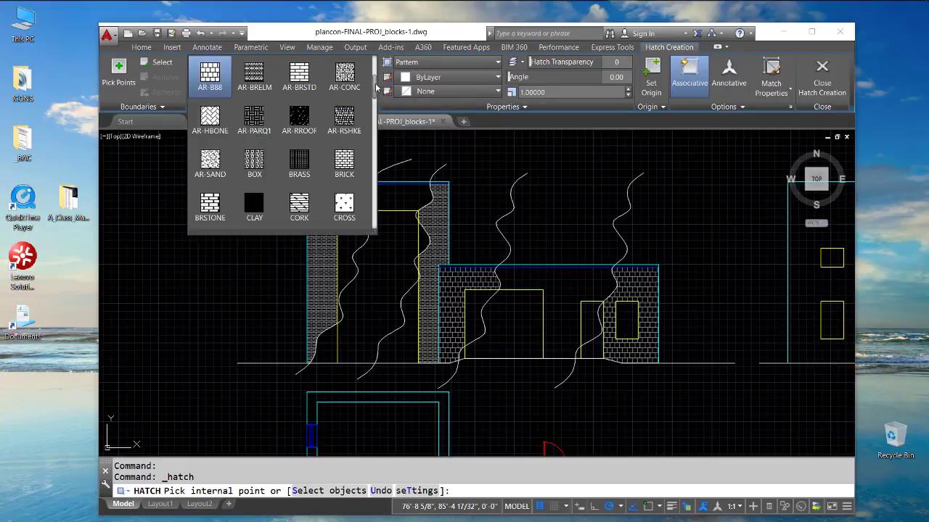
scroll(376, 87, "up", 3)
scroll(374, 80, "down", 1)
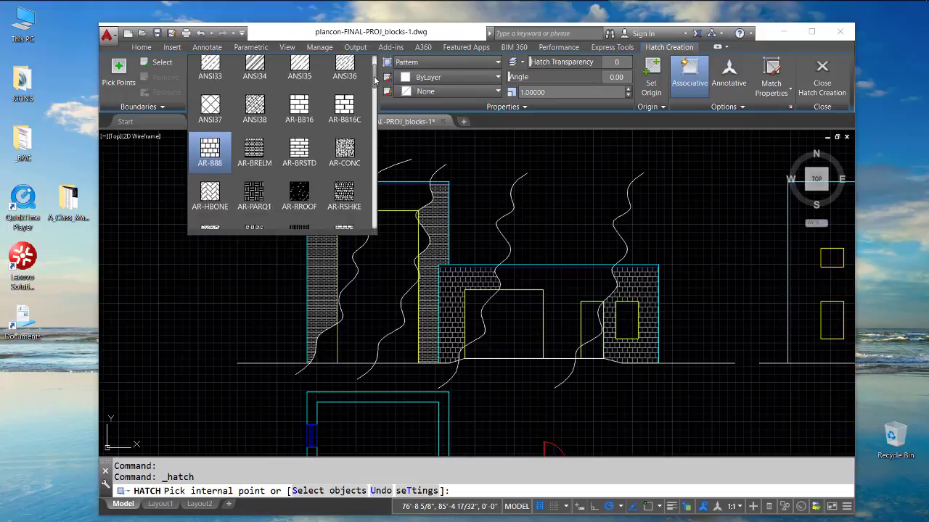
scroll(375, 85, "down", 3)
left_click_drag(374, 97, 378, 222)
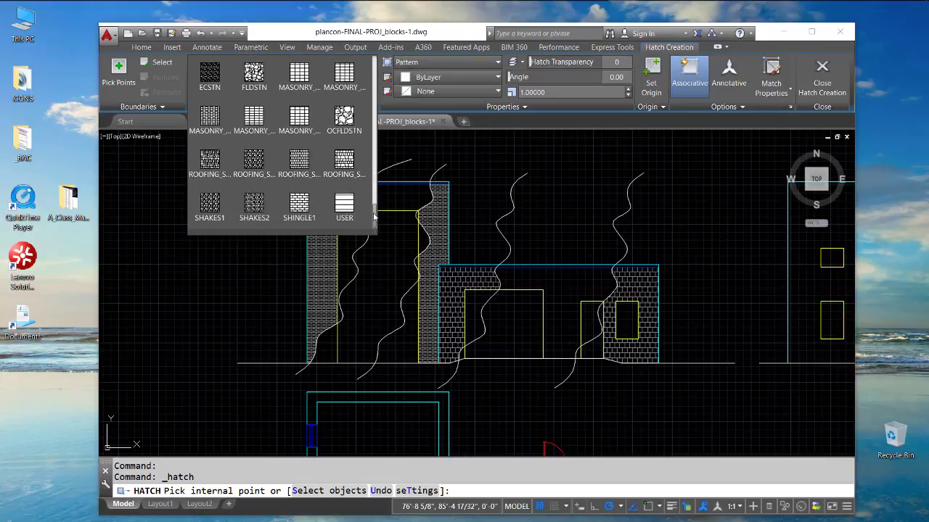
scroll(374, 216, "up", 1)
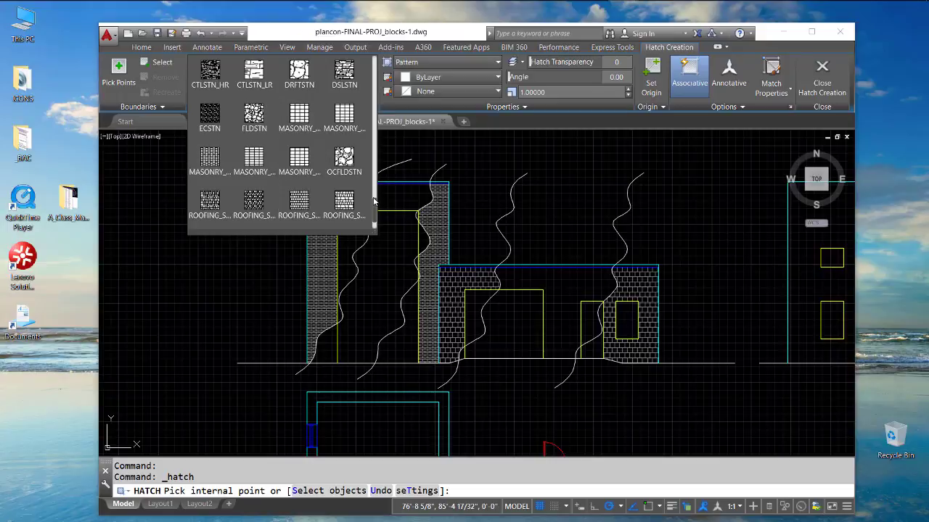
scroll(375, 205, "down", 1)
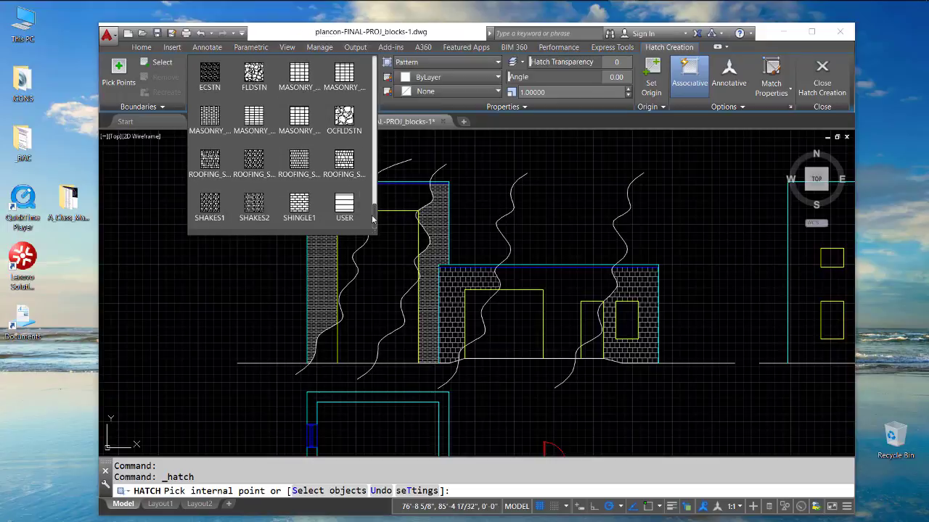
scroll(377, 215, "up", 5)
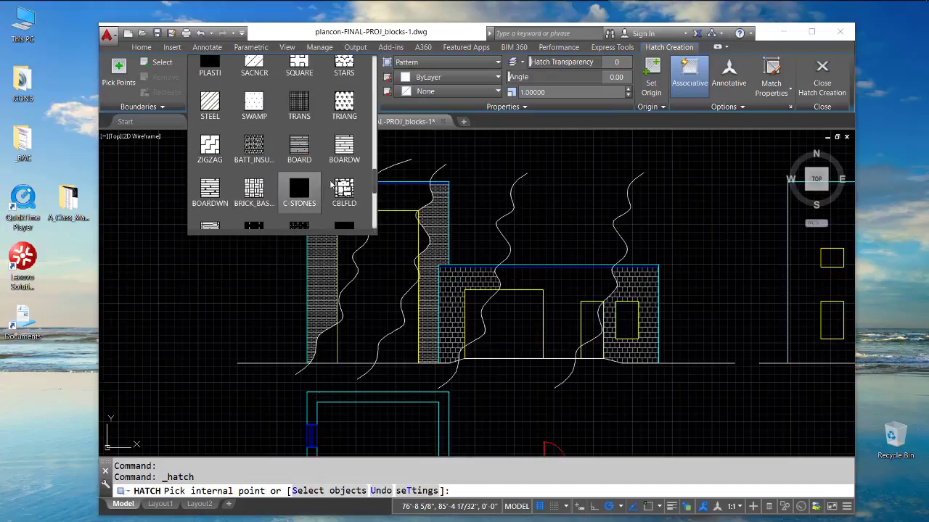
mouse_move(376, 186)
left_mouse_down()
mouse_move(384, 166)
mouse_move(376, 180)
left_mouse_up()
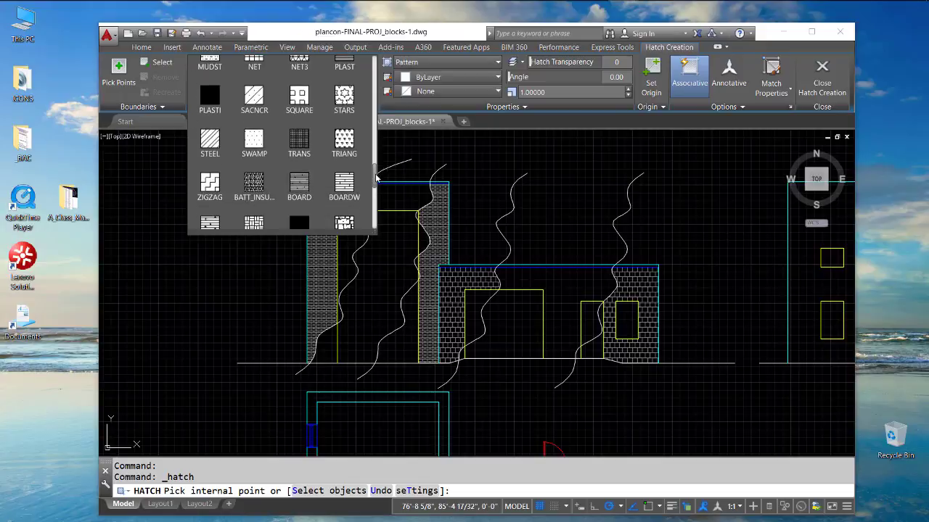
left_click(463, 155)
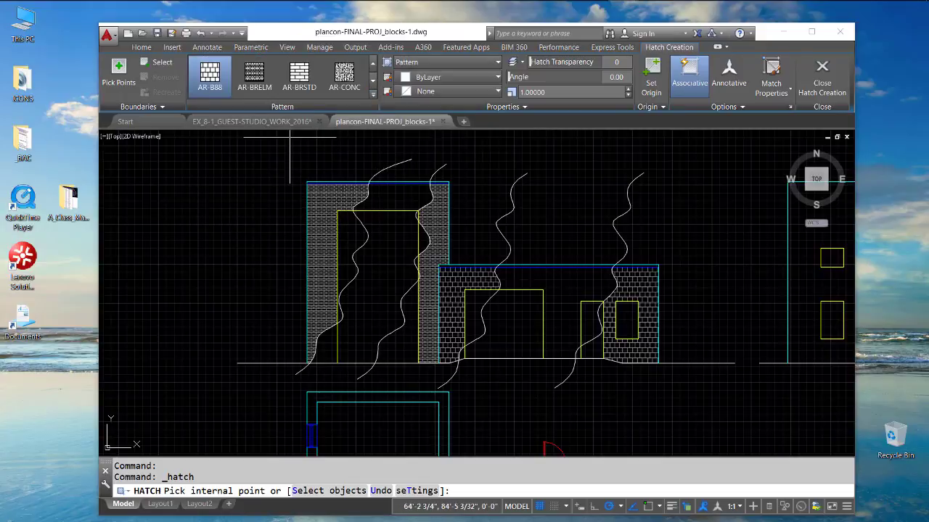
- Hatch the two masonry areas at either end of the low building's elevation with the CBLFLD pattern at scale 1
left_click(463, 275)
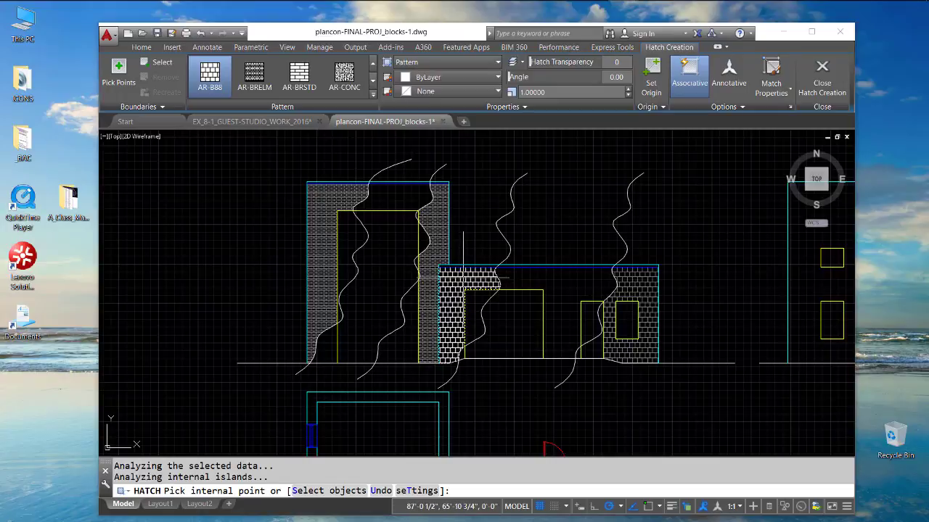
left_click(642, 283)
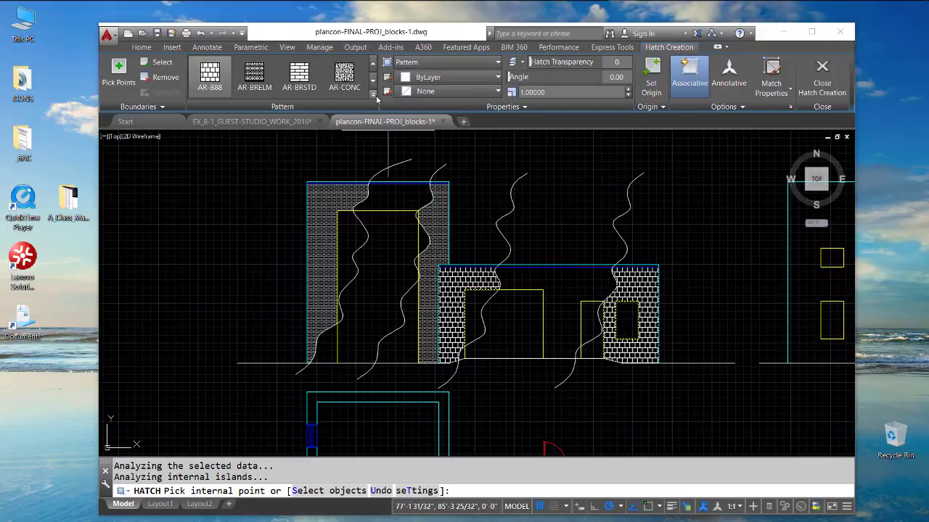
left_click(373, 96)
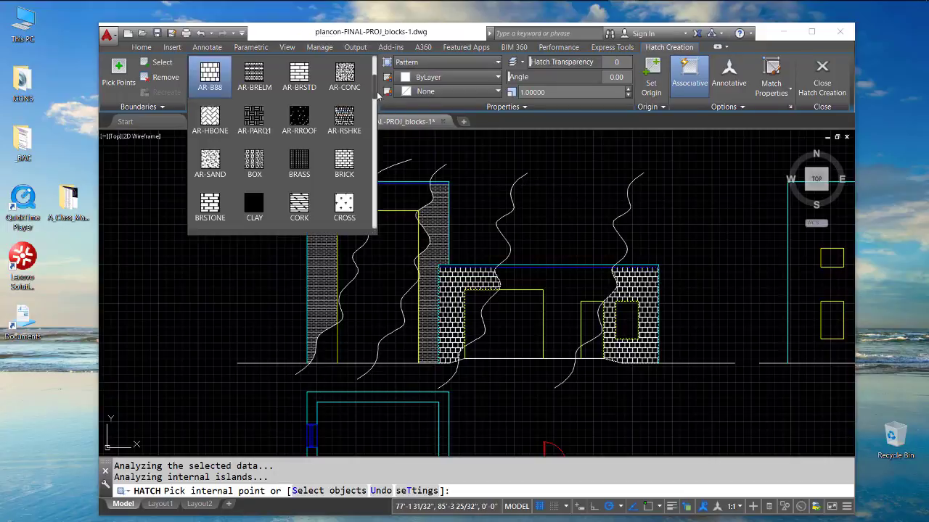
left_click_drag(377, 90, 372, 194)
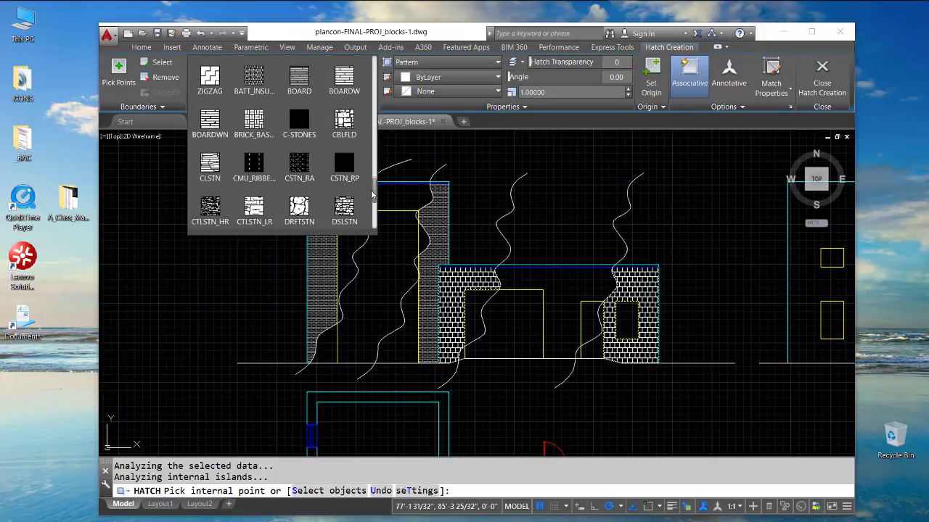
left_click(347, 121)
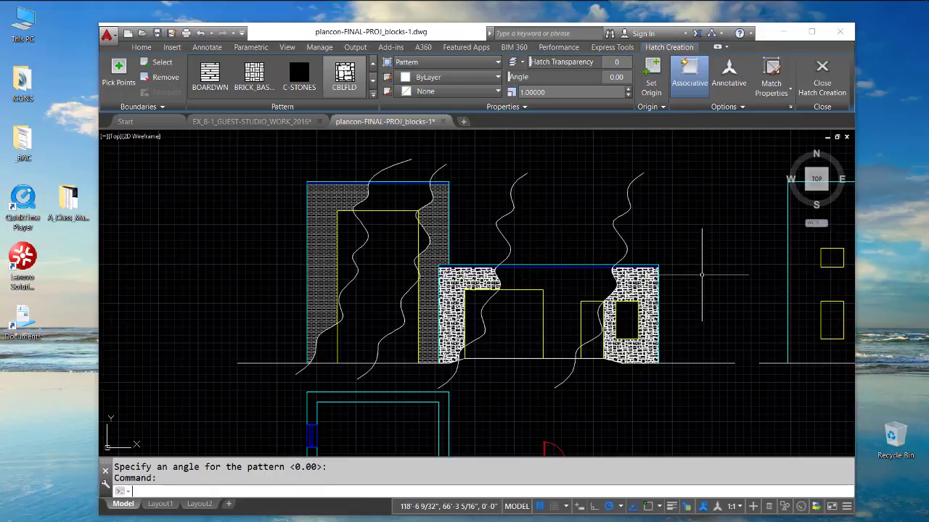
key("Escape")
scroll(479, 267, "up", 2)
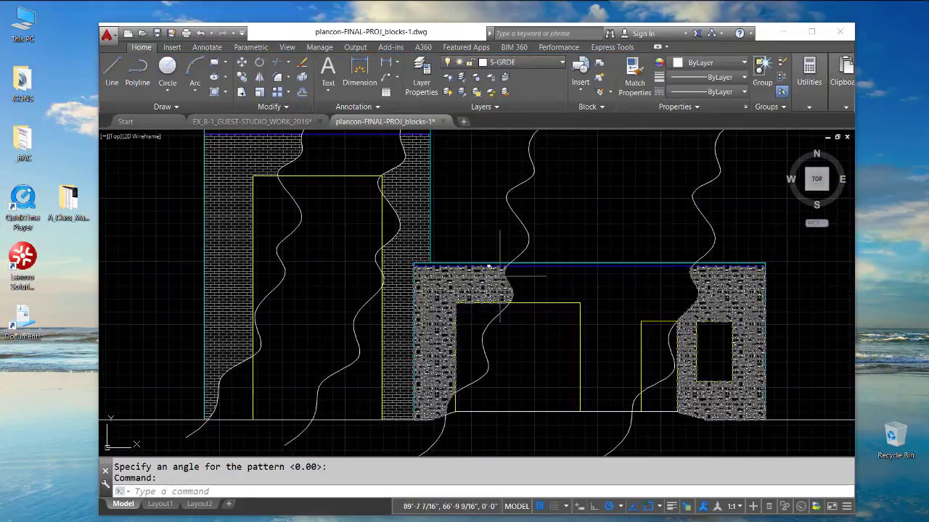
scroll(536, 264, "up", 2)
type("-hatchedit")
key("Return")
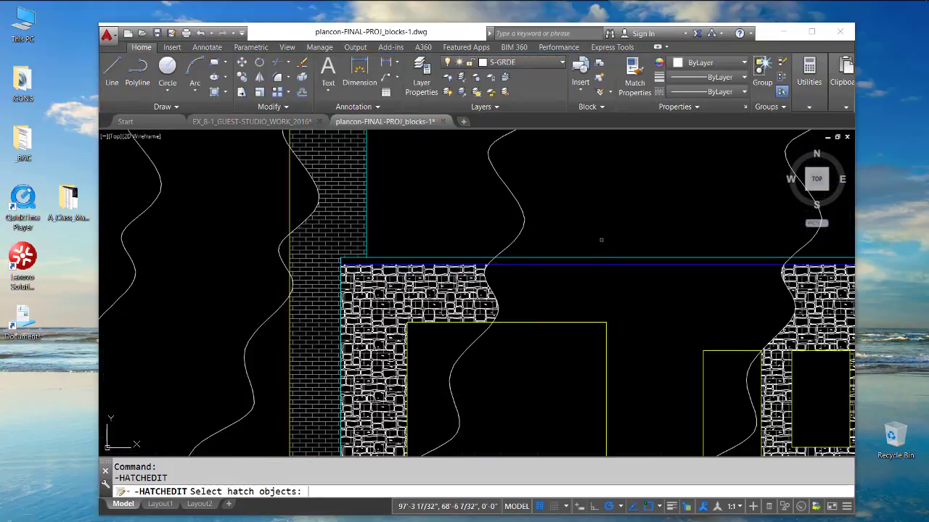
left_click(591, 220)
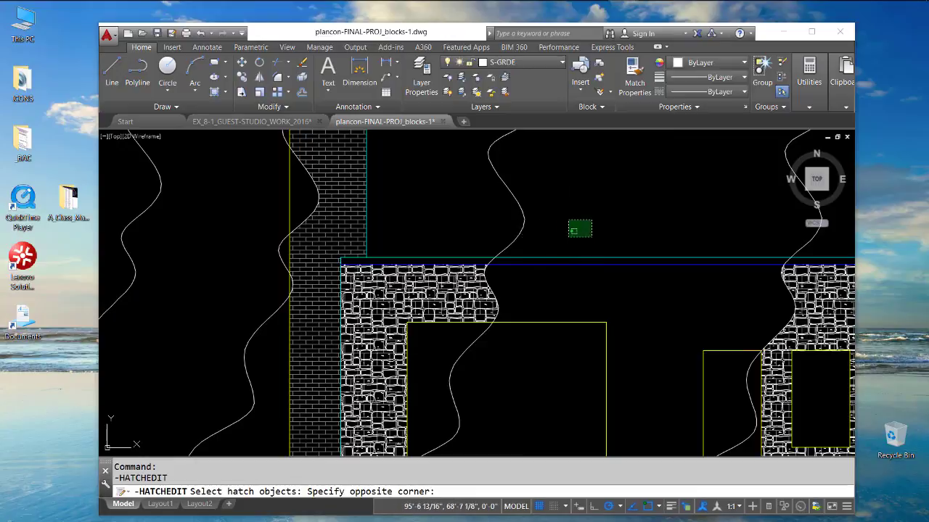
key("Escape")
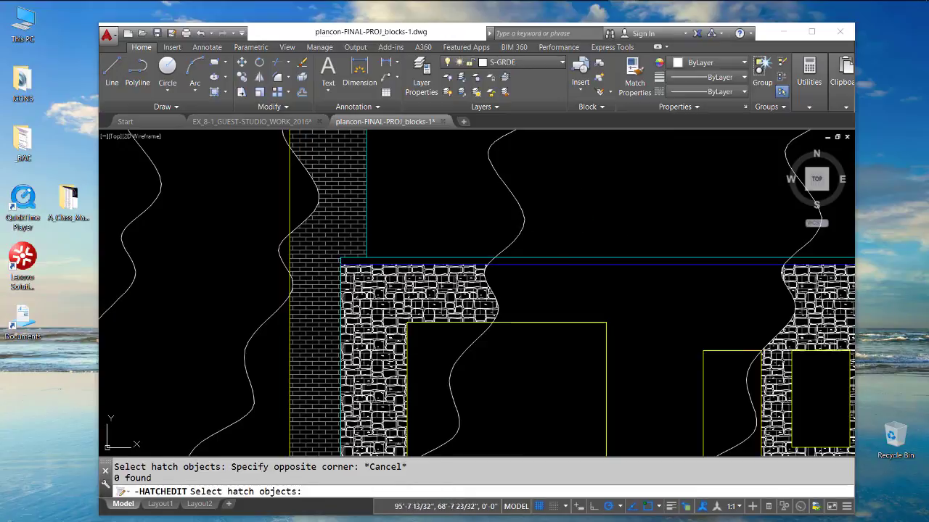
key("Escape")
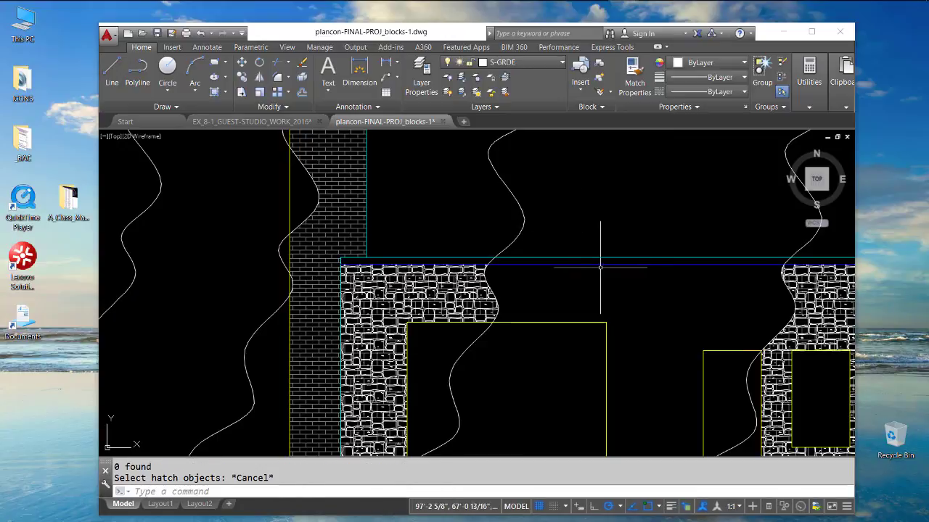
- Erase both overlapping hatches, the CBLFLD stone and the original block pattern, from the low building's elevation
scroll(600, 251, "down", 2)
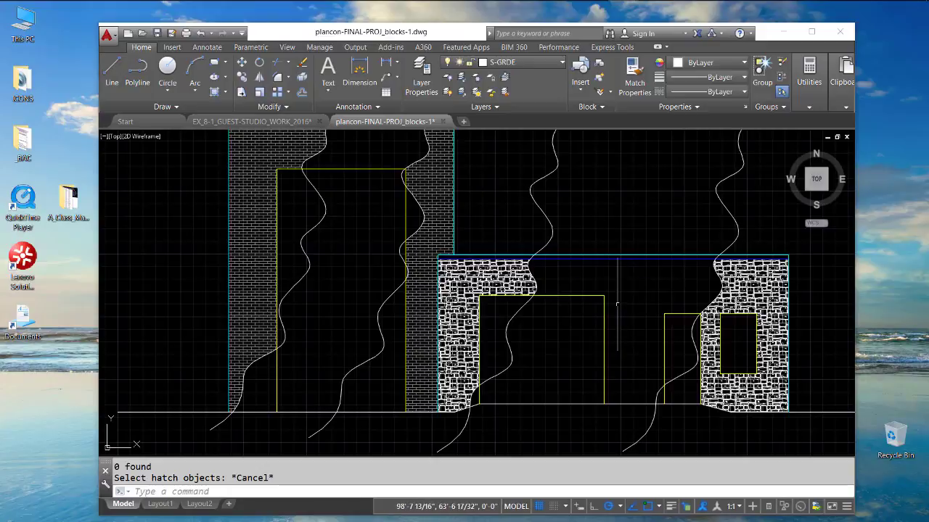
type("e")
key("Return")
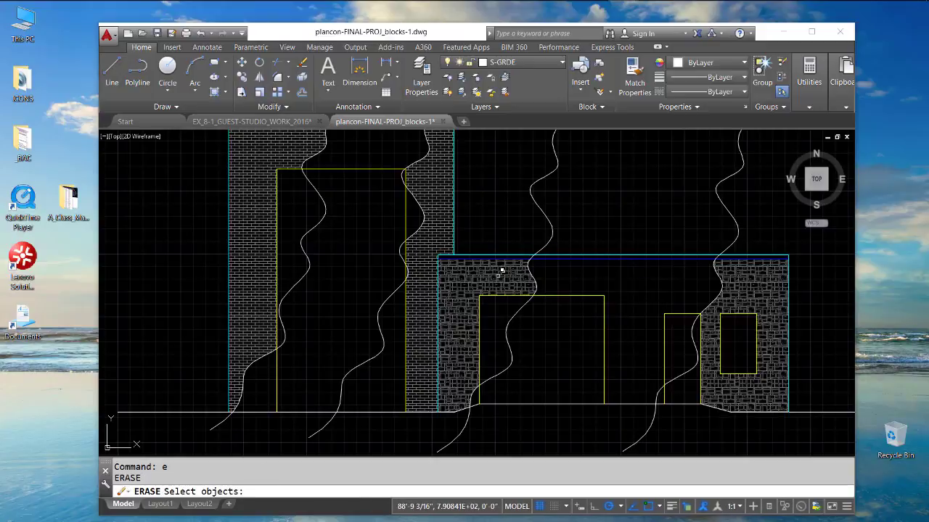
left_click(501, 271)
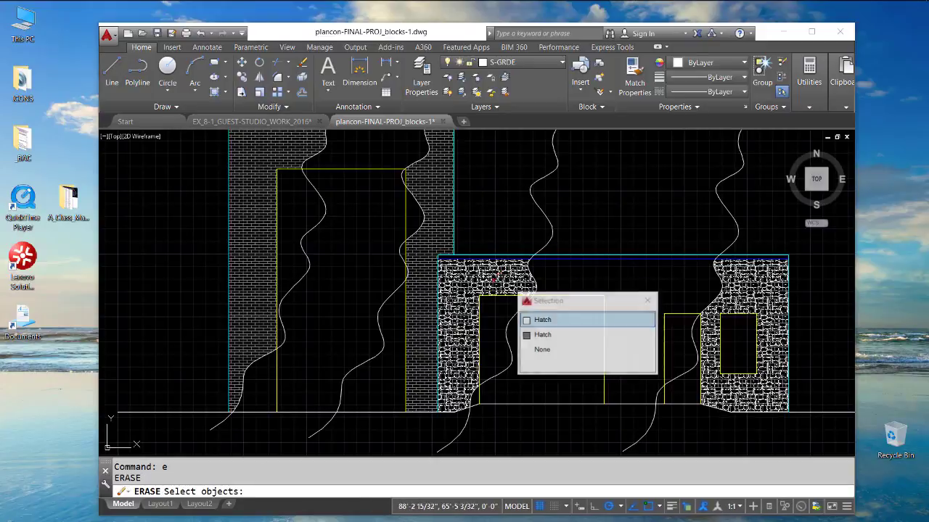
left_click(542, 320)
key("Return")
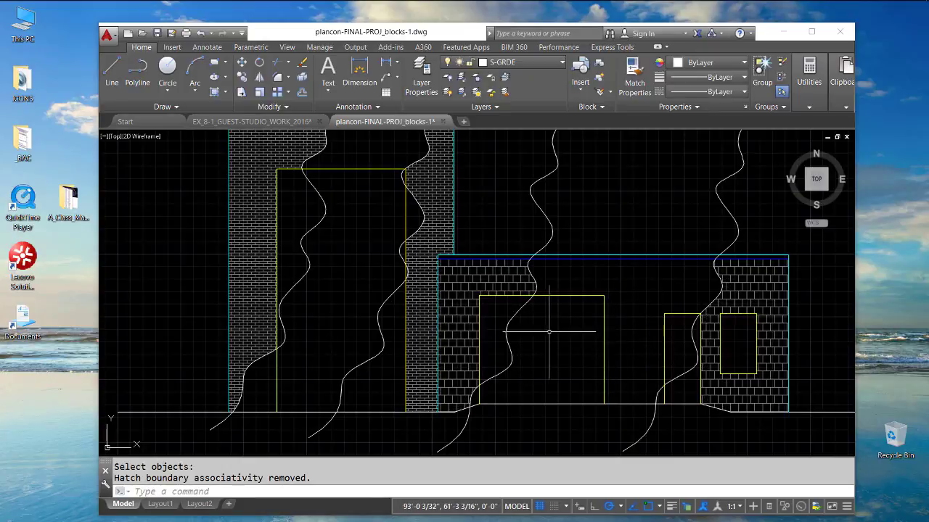
key("Return")
left_click(580, 279)
key("Return")
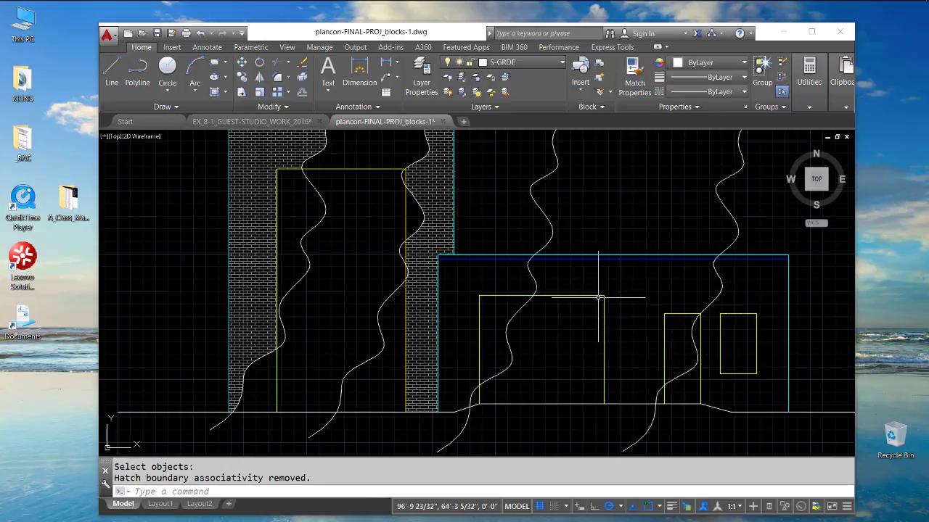
- Make A-ELEV-PATT the current layer and hatch the two end areas of the low building's elevation with CBLFLD
left_click(565, 64)
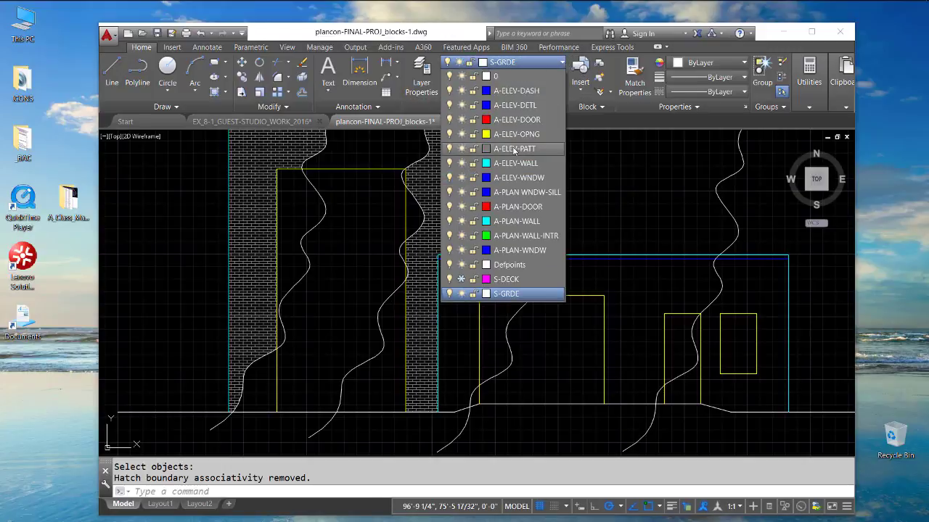
left_click(514, 149)
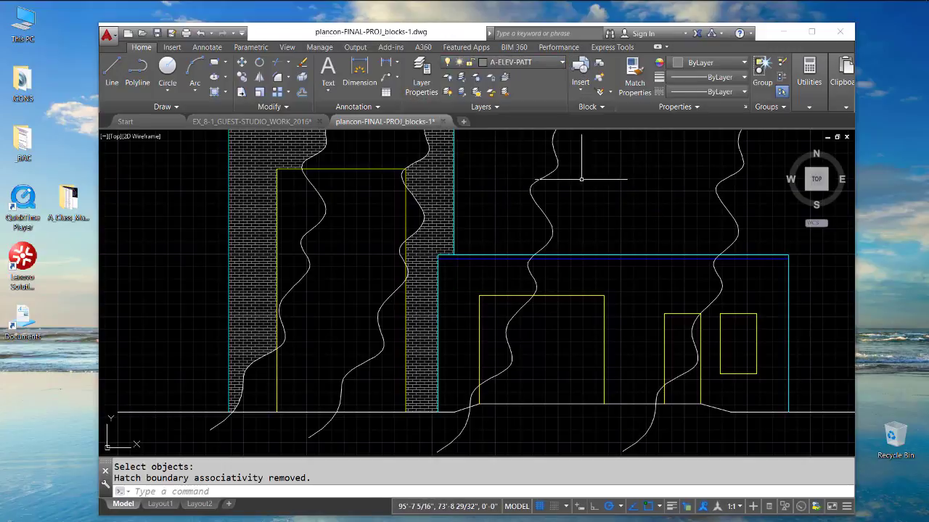
left_click(225, 92)
left_click(215, 92)
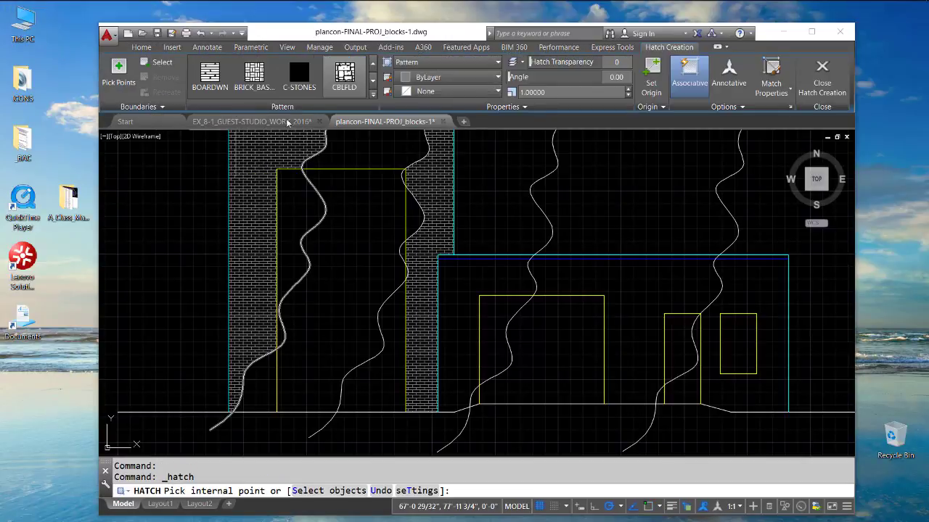
left_click(346, 78)
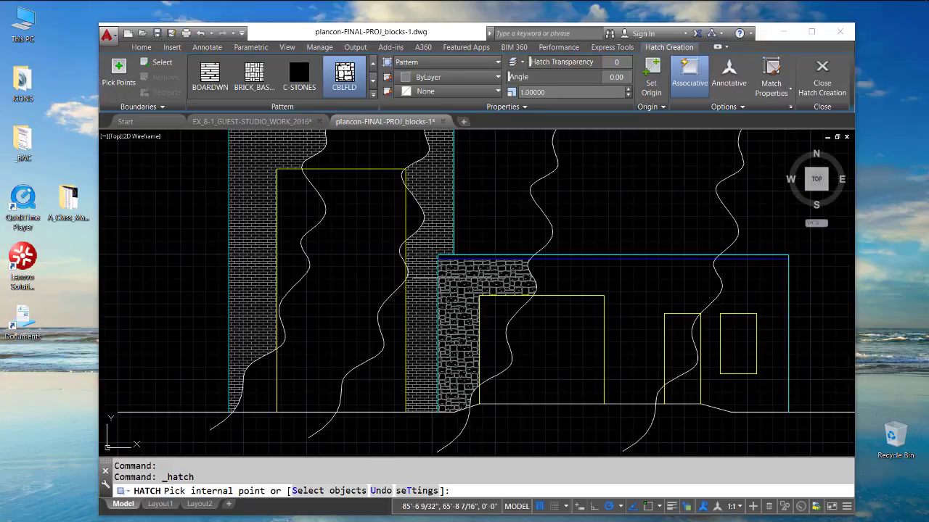
left_click(444, 276)
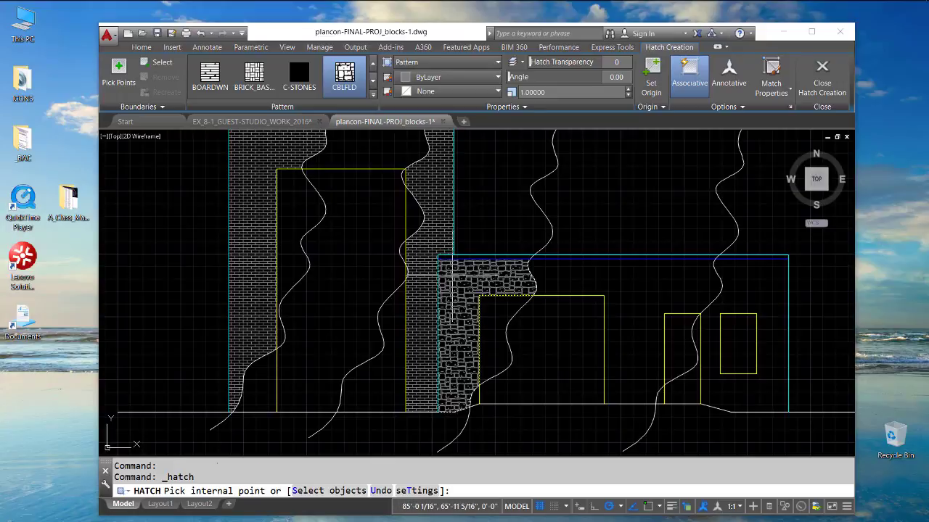
left_click(755, 283)
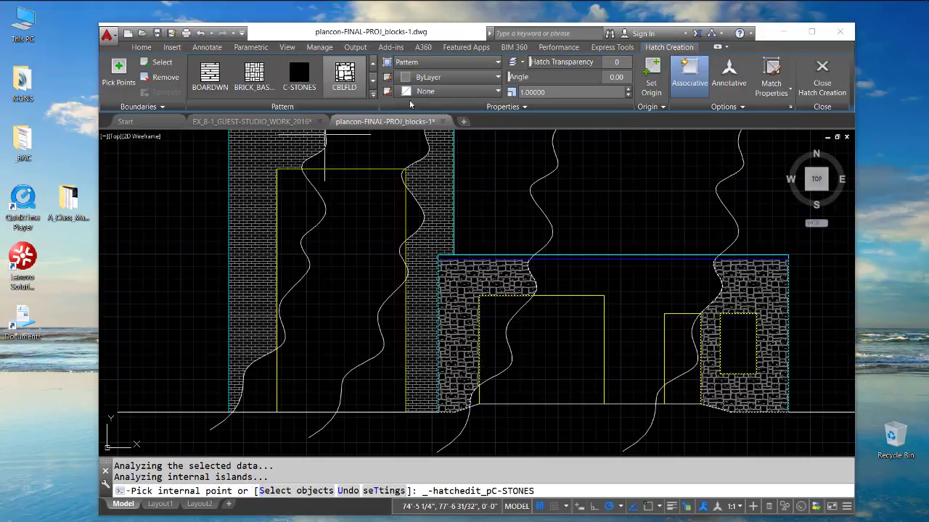
- Change the pattern of the low building's two new hatch areas to CTLSTN_LR and inspect the stonework up close
left_click(373, 96)
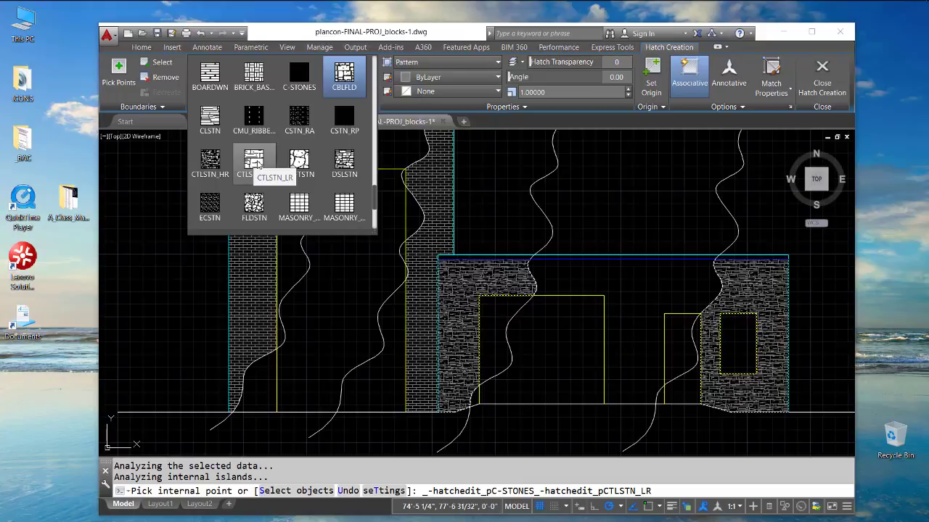
left_click(255, 162)
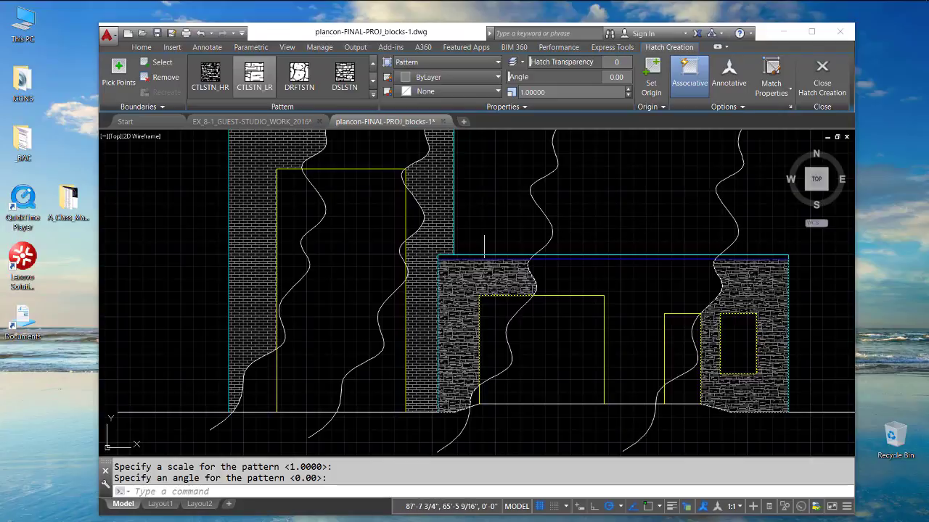
left_click(469, 288)
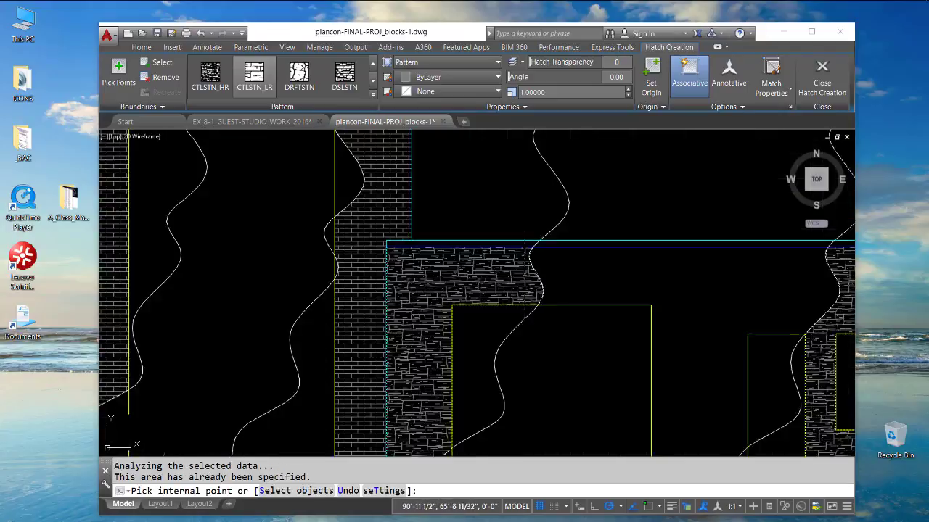
scroll(504, 270, "up", 4)
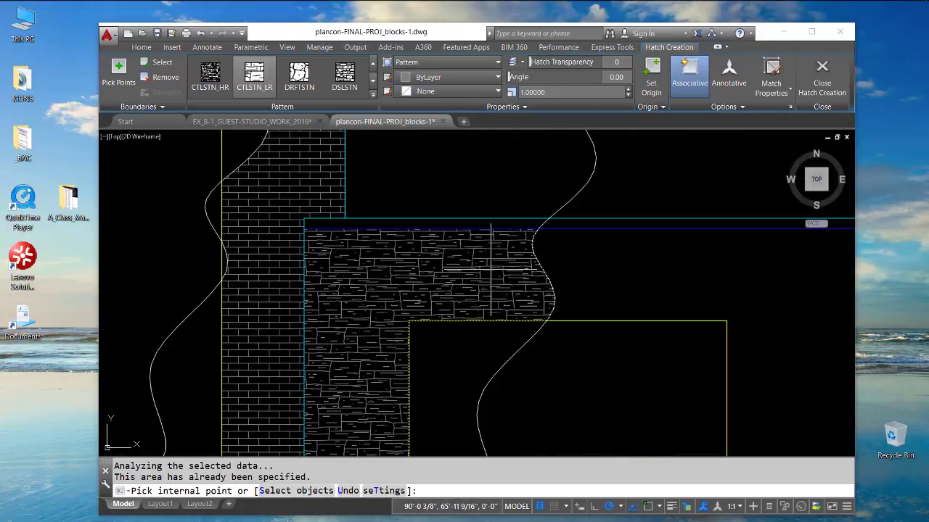
scroll(491, 270, "down", 4)
scroll(497, 263, "up", 2)
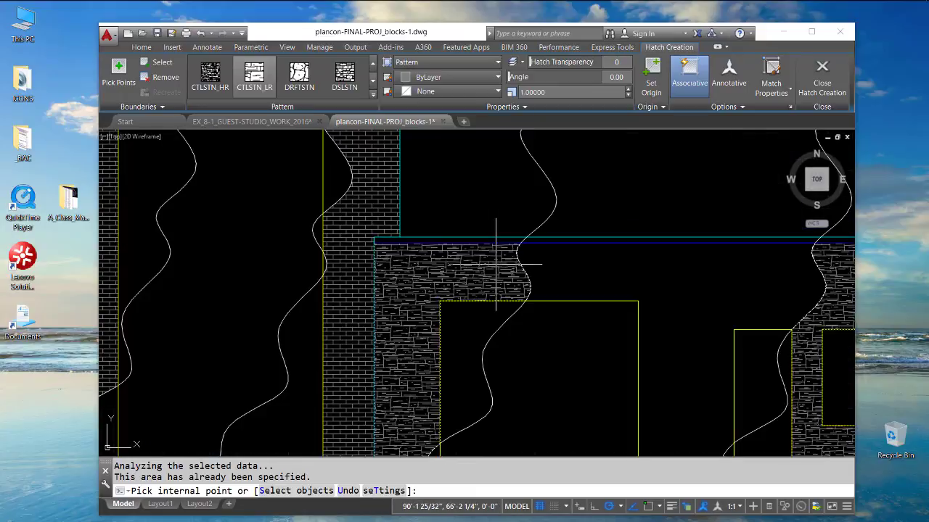
- Change the low building's two hatch areas to the CBLFLD pattern at scale 2 and finish the hatch
left_click(374, 95)
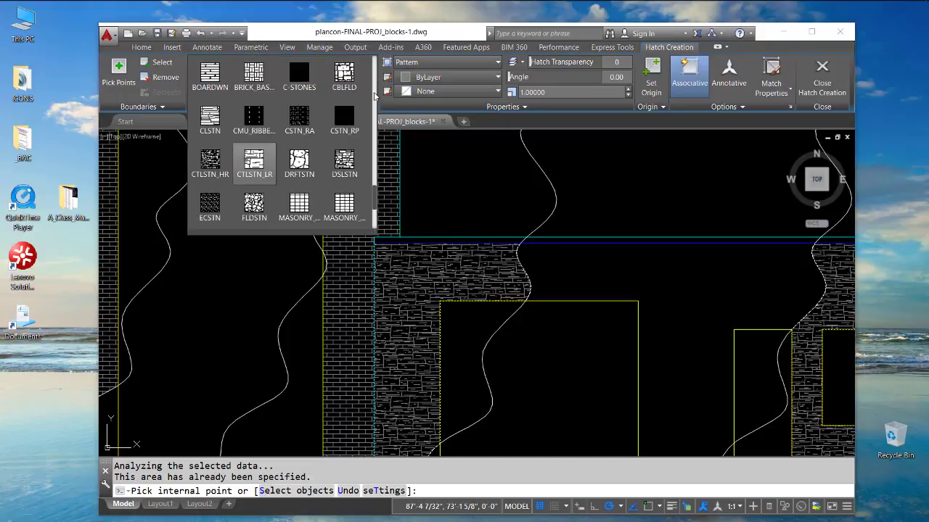
left_click(344, 73)
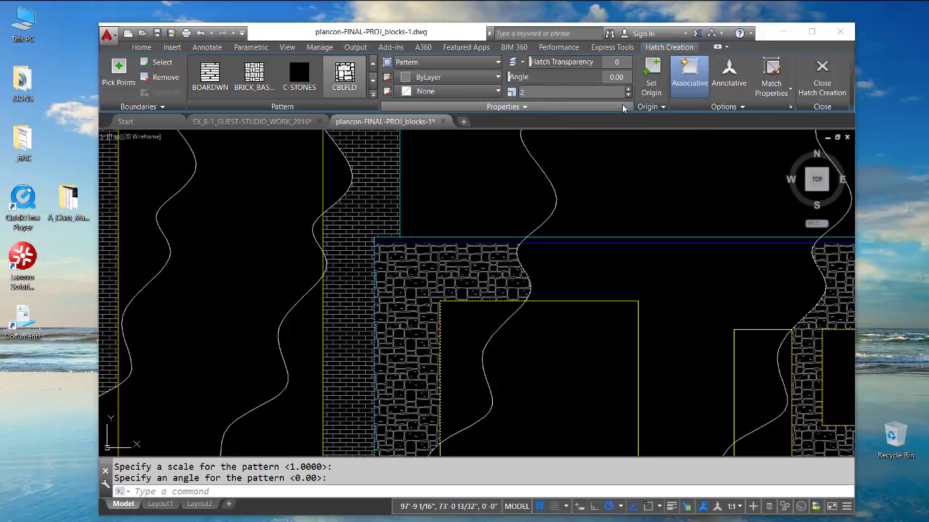
key("Return")
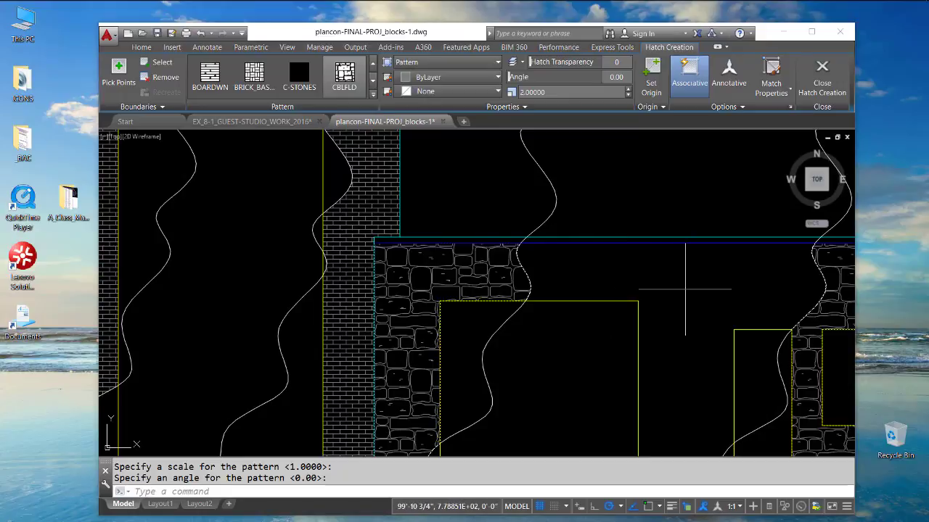
scroll(684, 289, "down", 3)
middle_click_drag(659, 291, 582, 279)
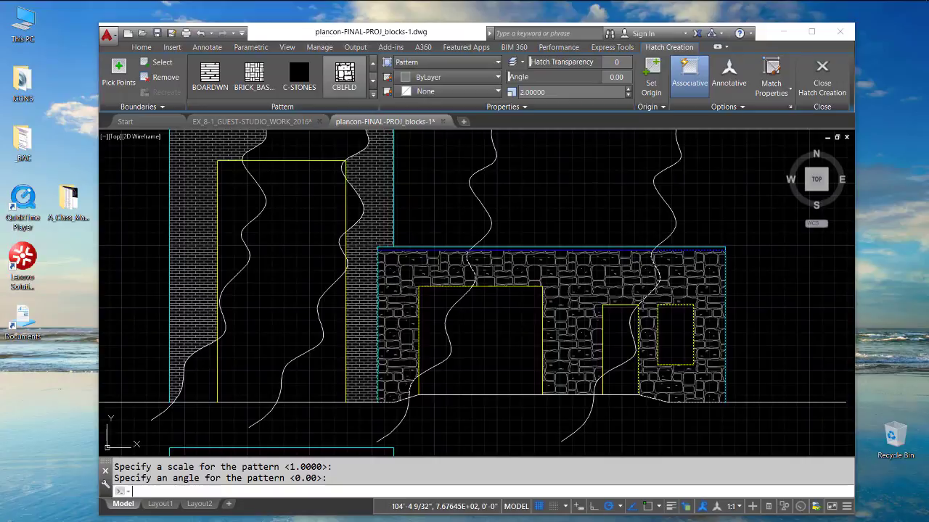
key("Return")
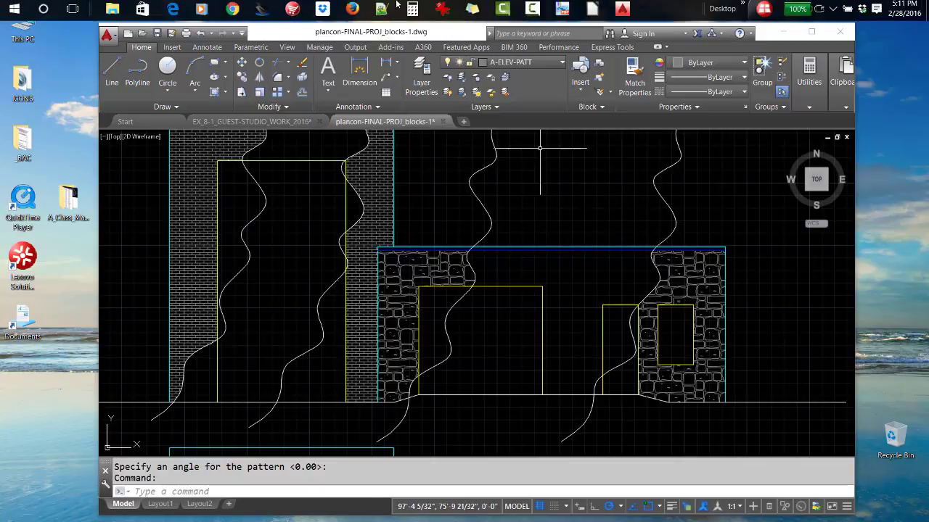
- Check the class handouts page in the browser, and look up the Plot Style Table Search Path in AutoCAD's options without changing anything
left_click(353, 12)
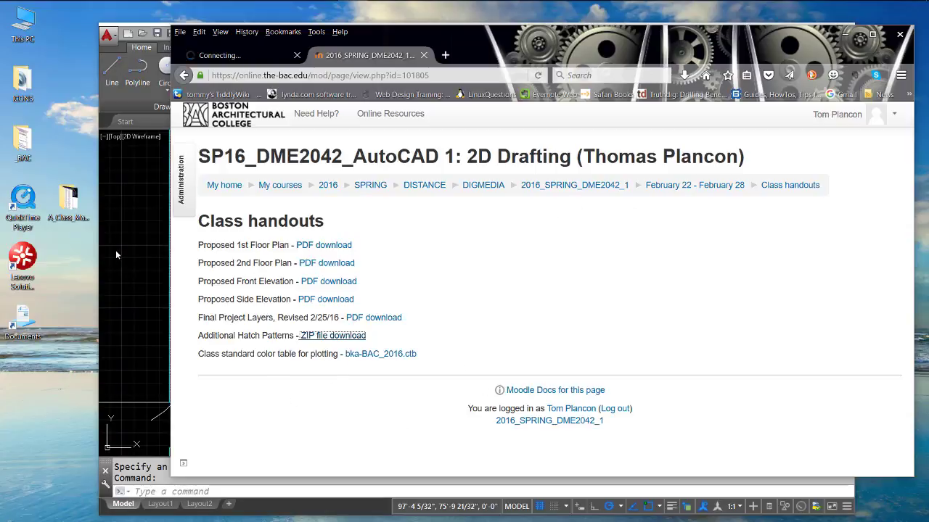
left_click(120, 197)
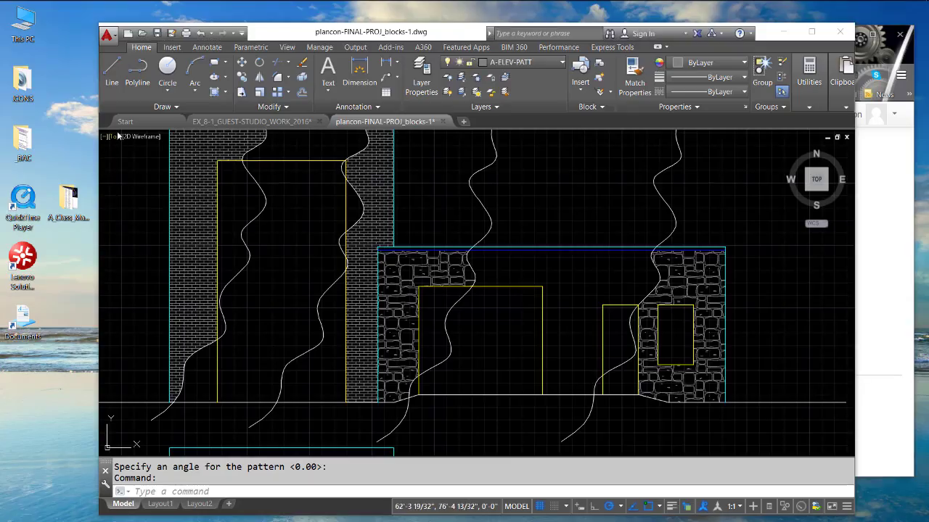
left_click(107, 35)
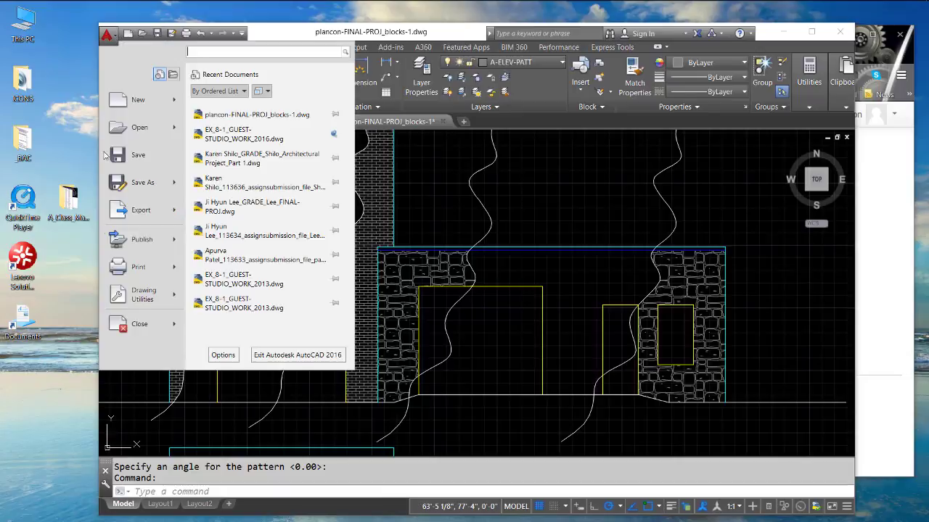
left_click(222, 355)
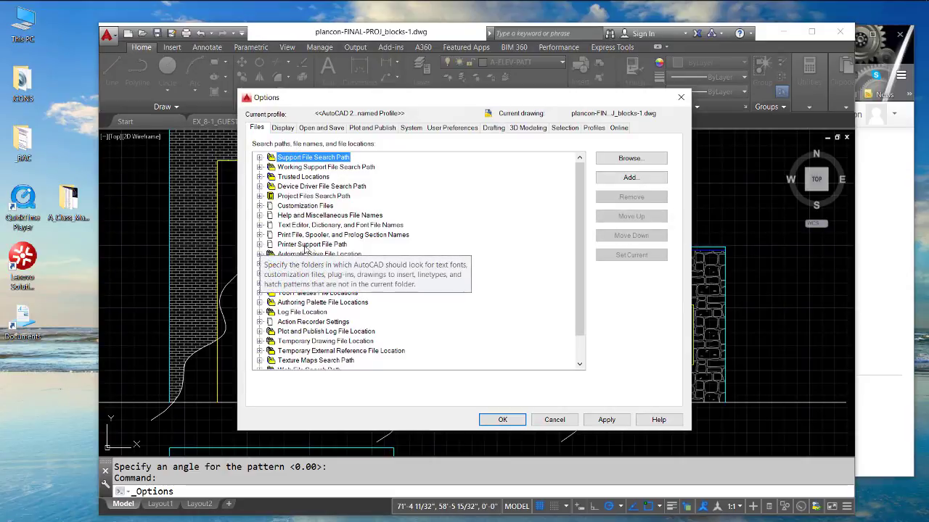
left_click(261, 245)
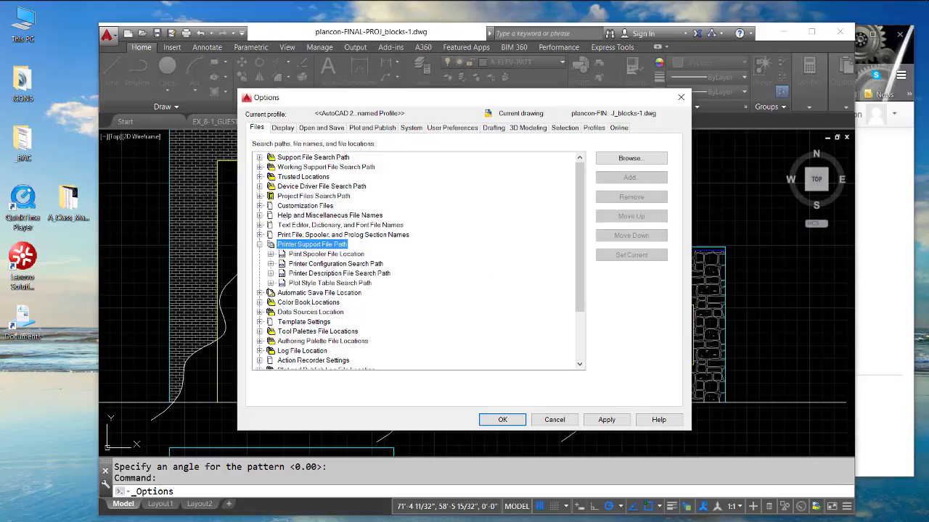
left_click(271, 284)
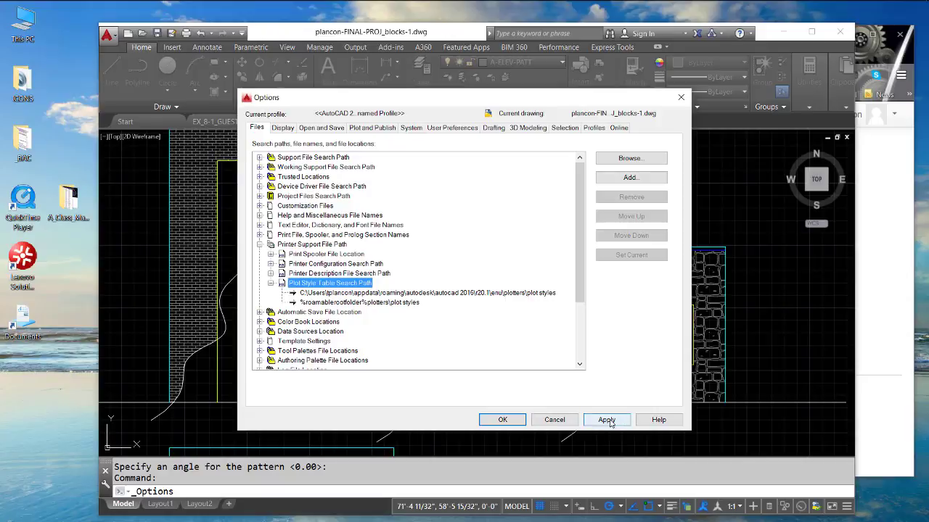
left_click(554, 420)
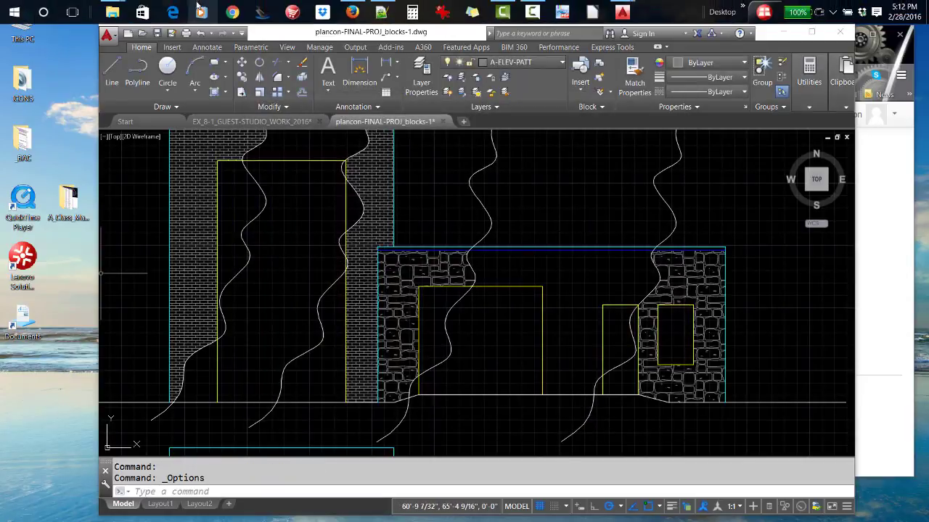
- Switch to File Explorer and open the Plot Styles folder inside Plotters under AutoCAD 2016's R20.1\enu folder
left_click(112, 12)
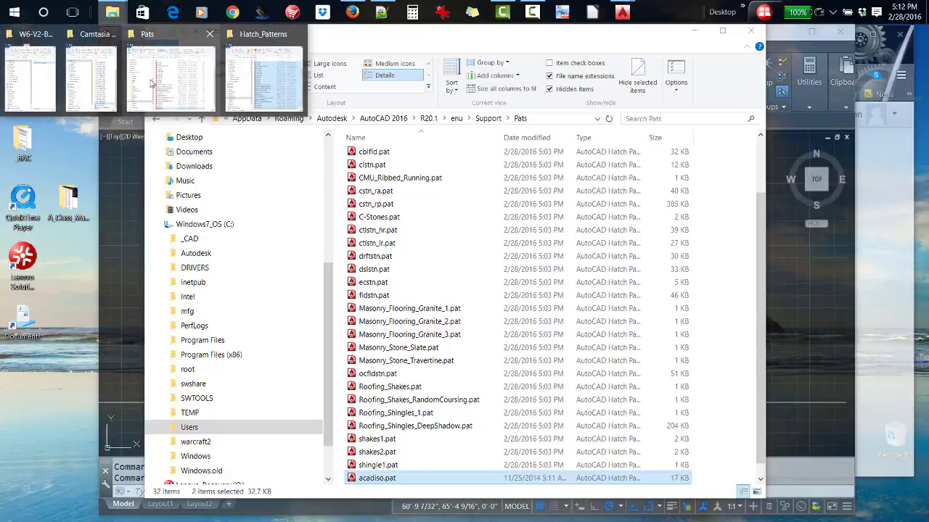
left_click(152, 83)
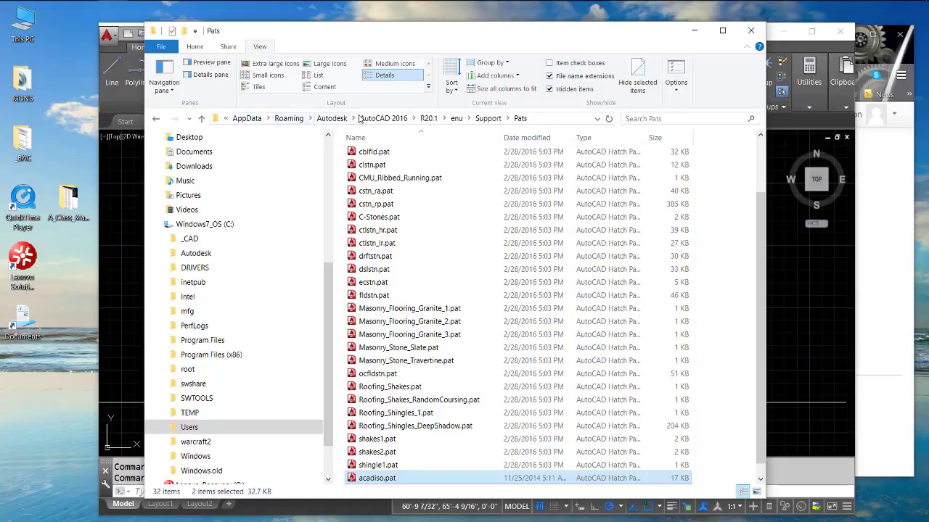
left_click(456, 120)
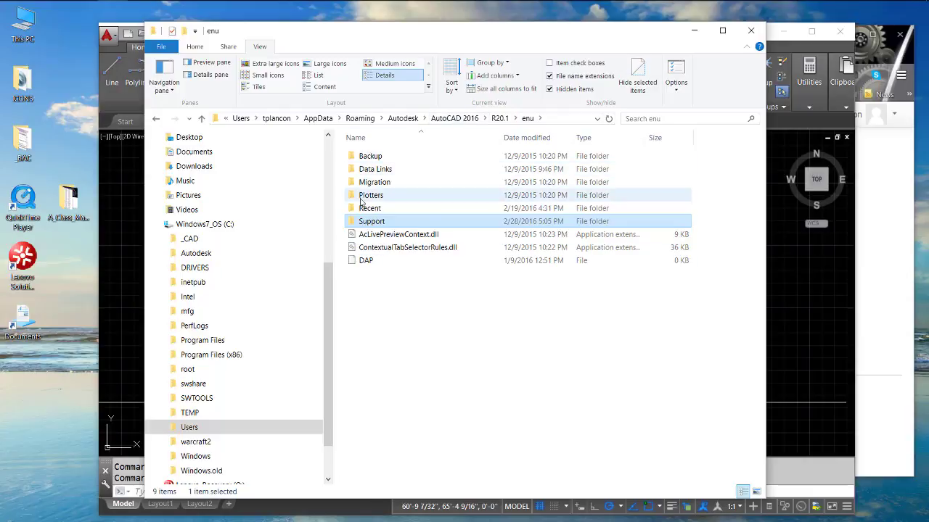
double_click(353, 196)
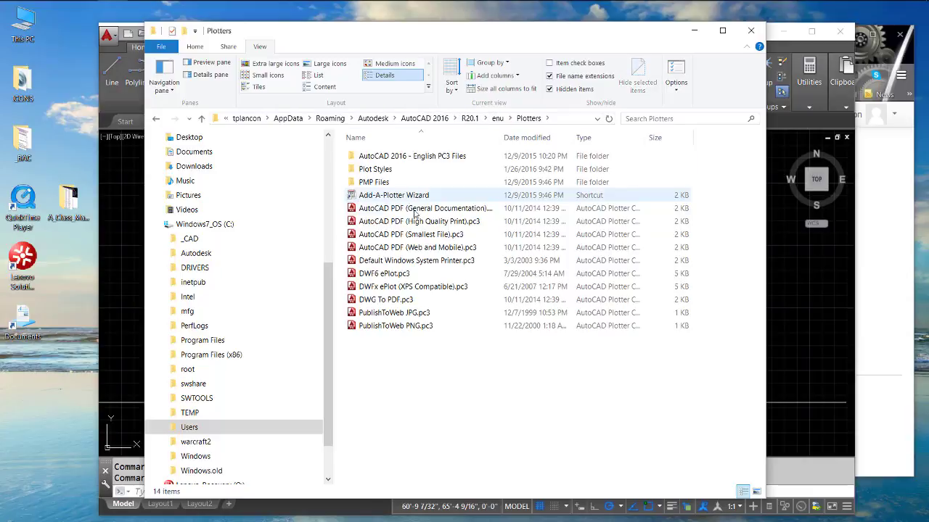
double_click(370, 169)
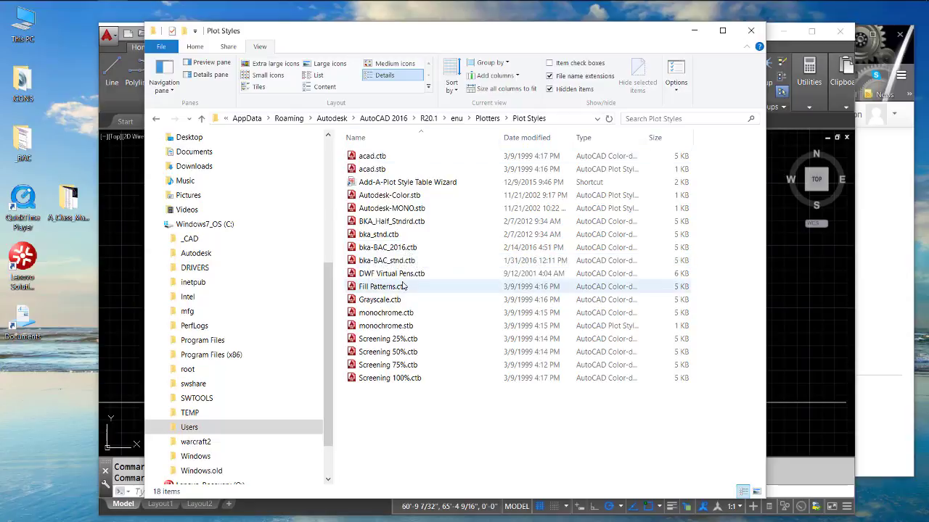
- View the bka-BAC_2016.ctb link on the browser's class handouts page and return to the Plot Styles folder in File Explorer
mouse_move(378, 6)
left_click(352, 12)
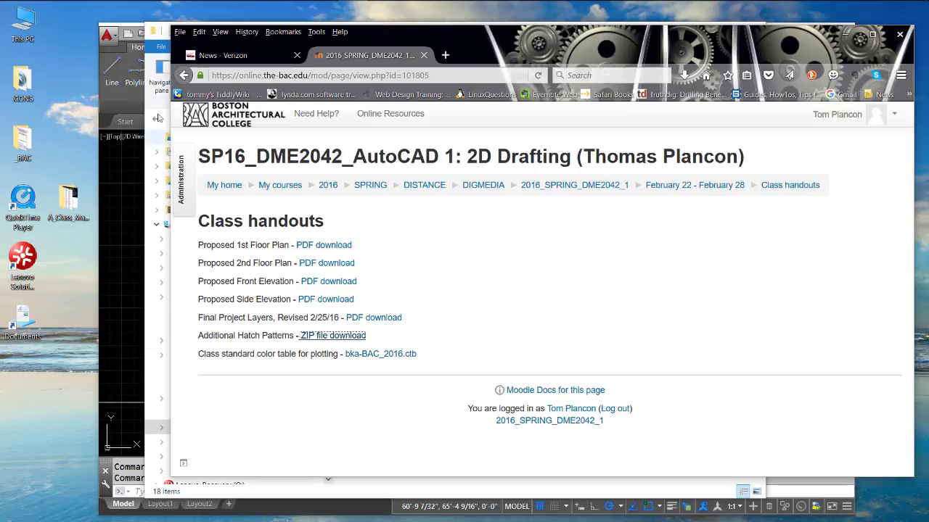
left_click(156, 32)
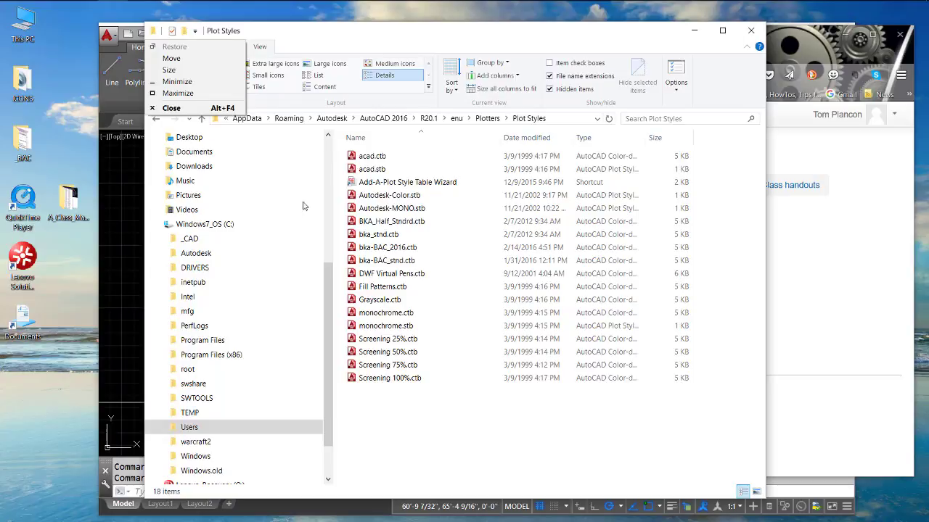
left_click(298, 39)
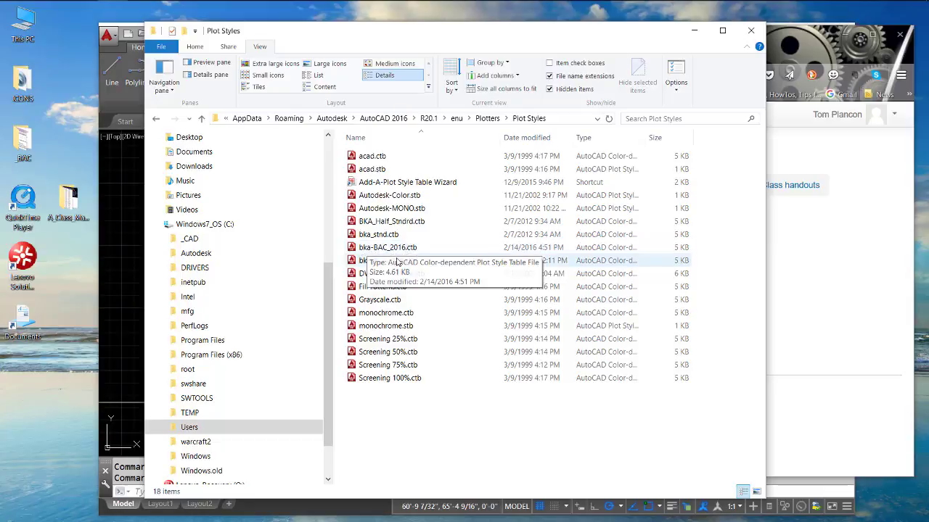
- Close the Plot Styles folder window, put the browser away and maximize the AutoCAD window
left_click(751, 32)
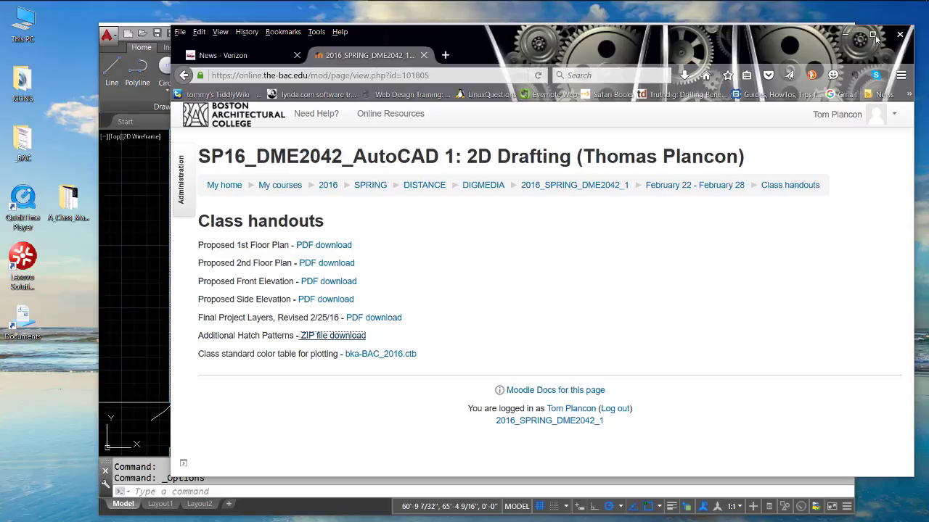
left_click(846, 34)
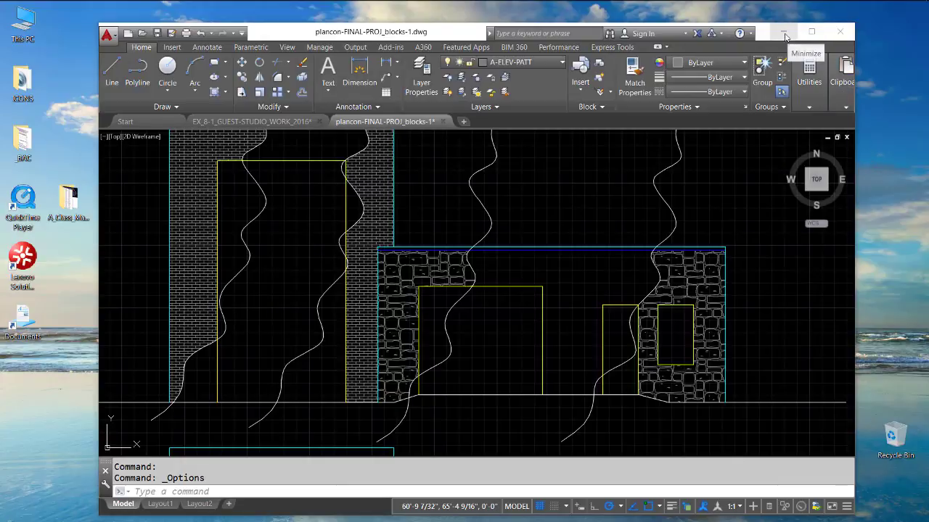
left_click(811, 32)
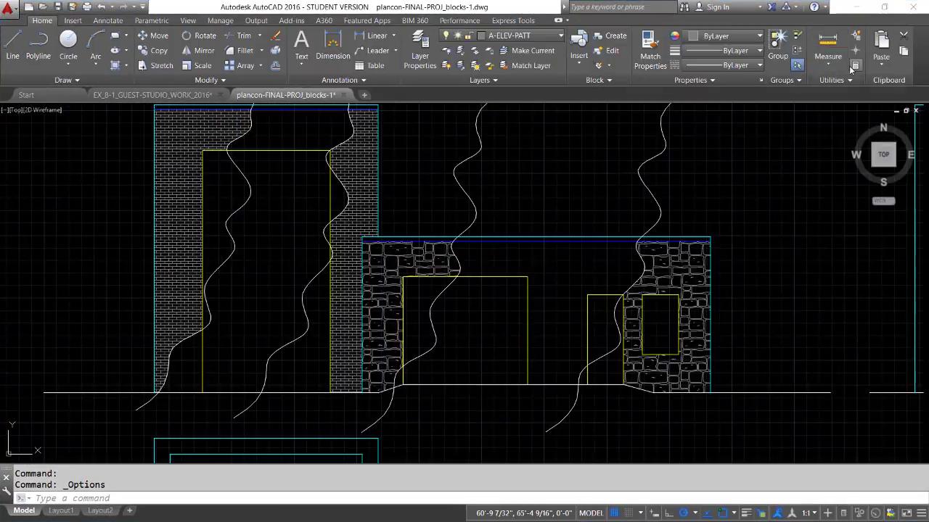